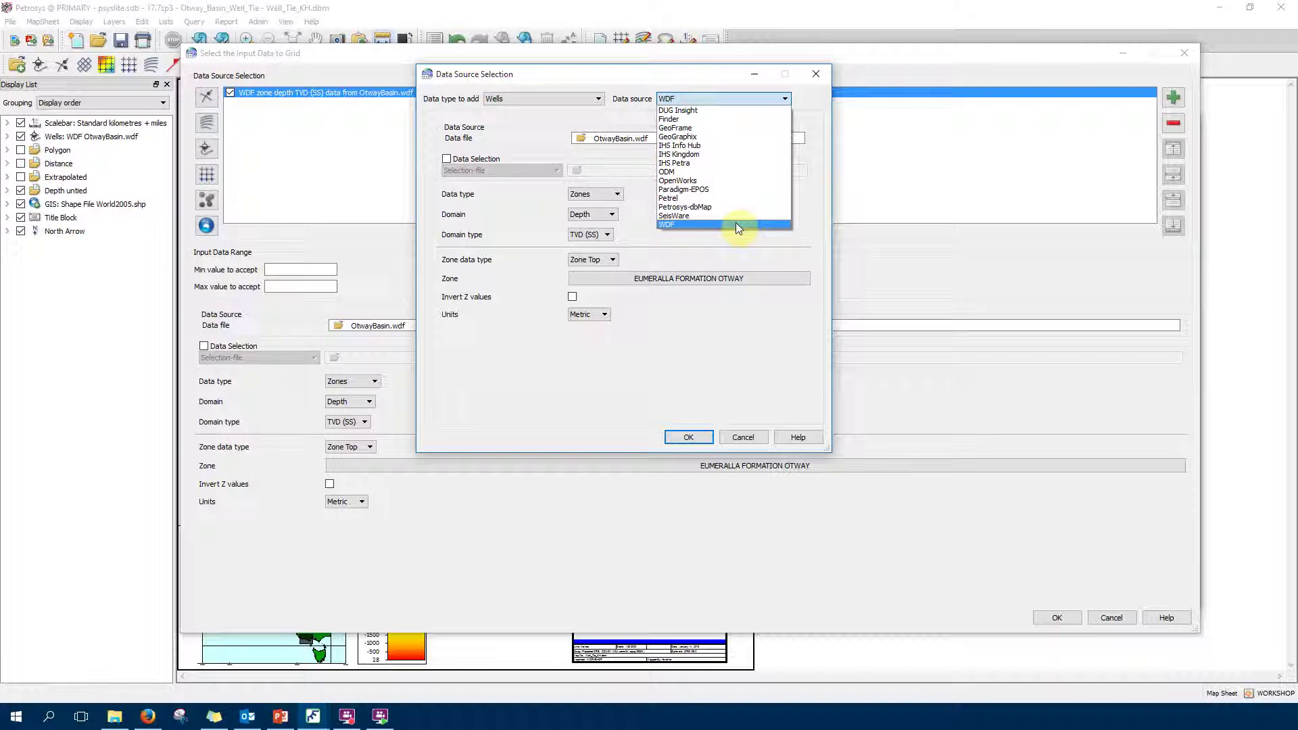
Dismiss the data source selection unchanged, keeping WDF zone depth TVD (SS) from OtwayBasin.wdf as input.
{"action": "left_click", "coordinate": [735, 226]}
{"action": "left_click", "coordinate": [742, 438]}
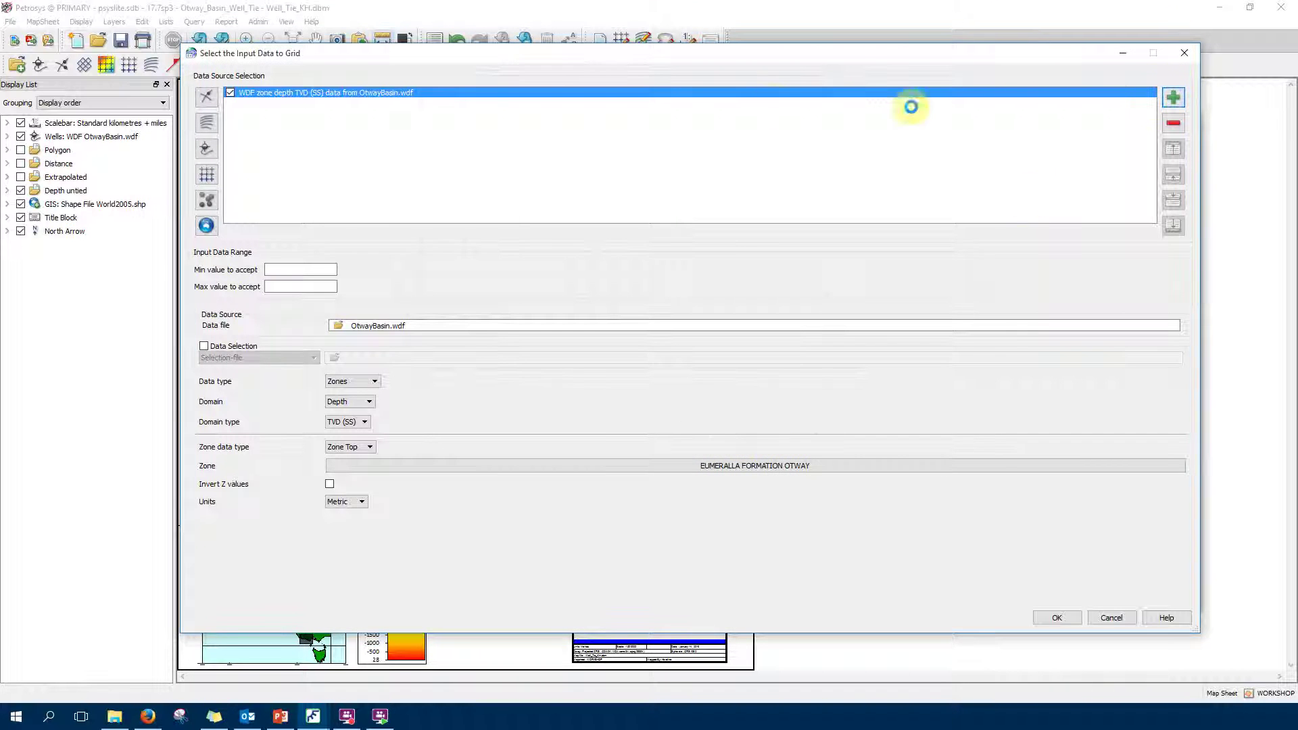
{"action": "double_click", "coordinate": [730, 107]}
{"action": "left_click", "coordinate": [580, 98]}
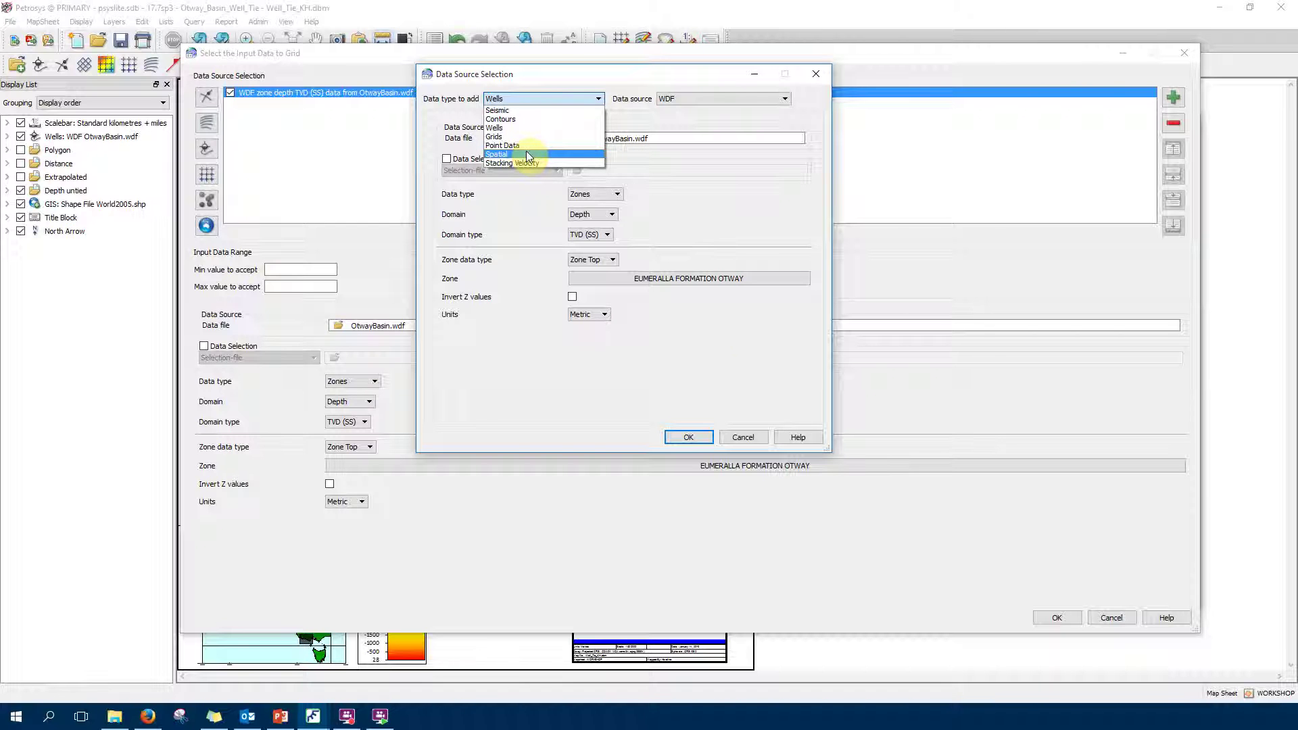
{"action": "left_click", "coordinate": [742, 437]}
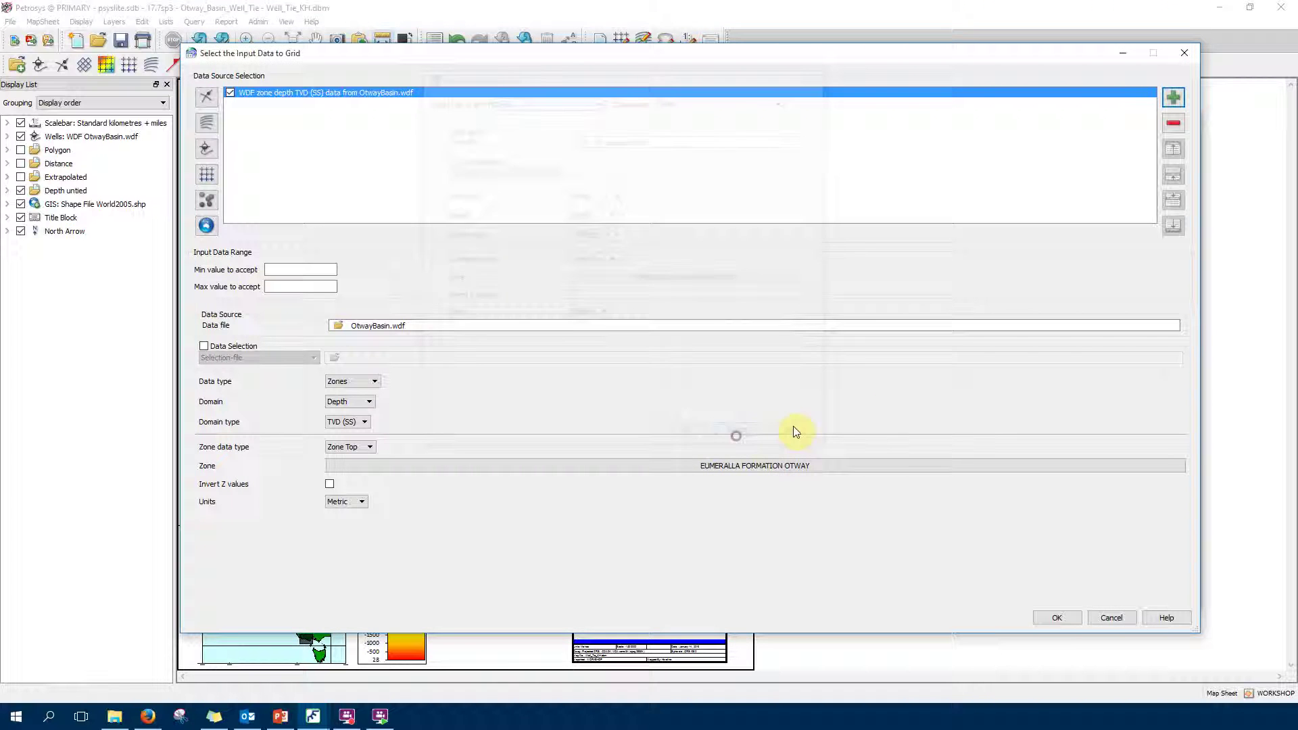
{"action": "left_click", "coordinate": [1109, 618]}
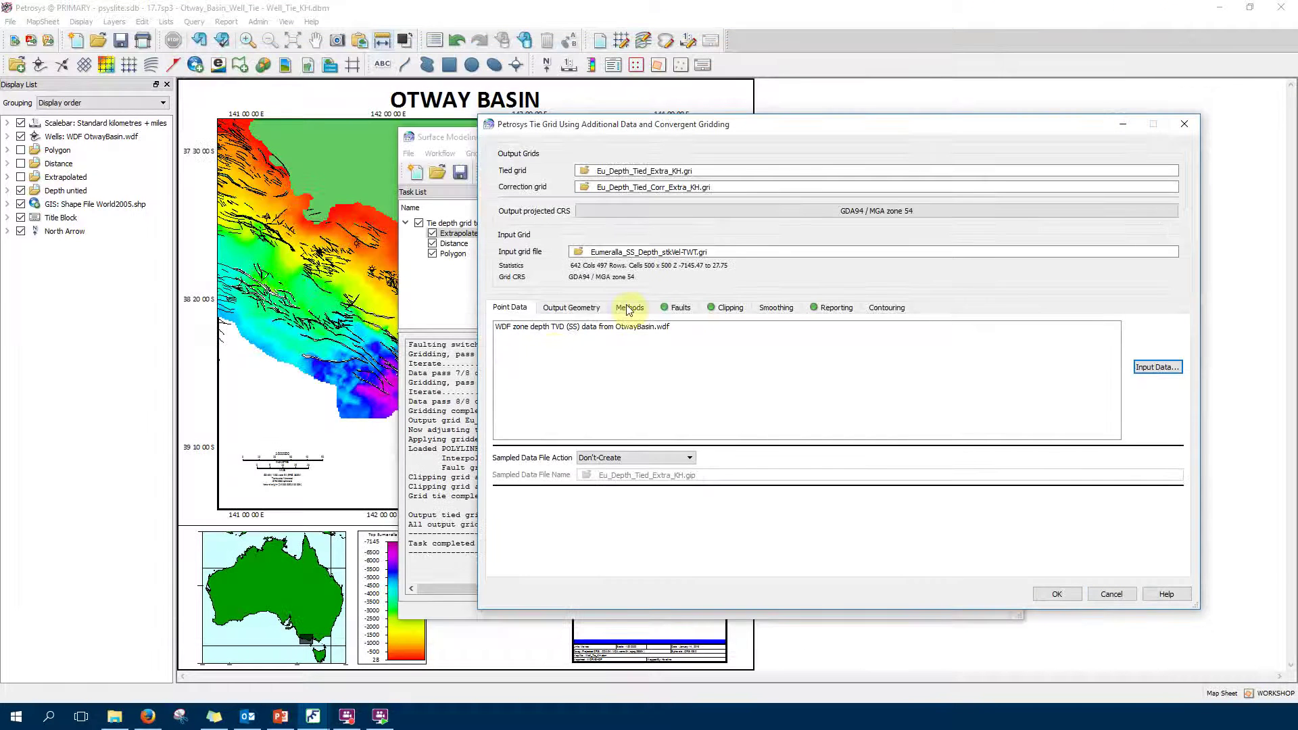
Keep EXTRAPOLATED as the well tie method.
{"action": "left_click", "coordinate": [628, 308]}
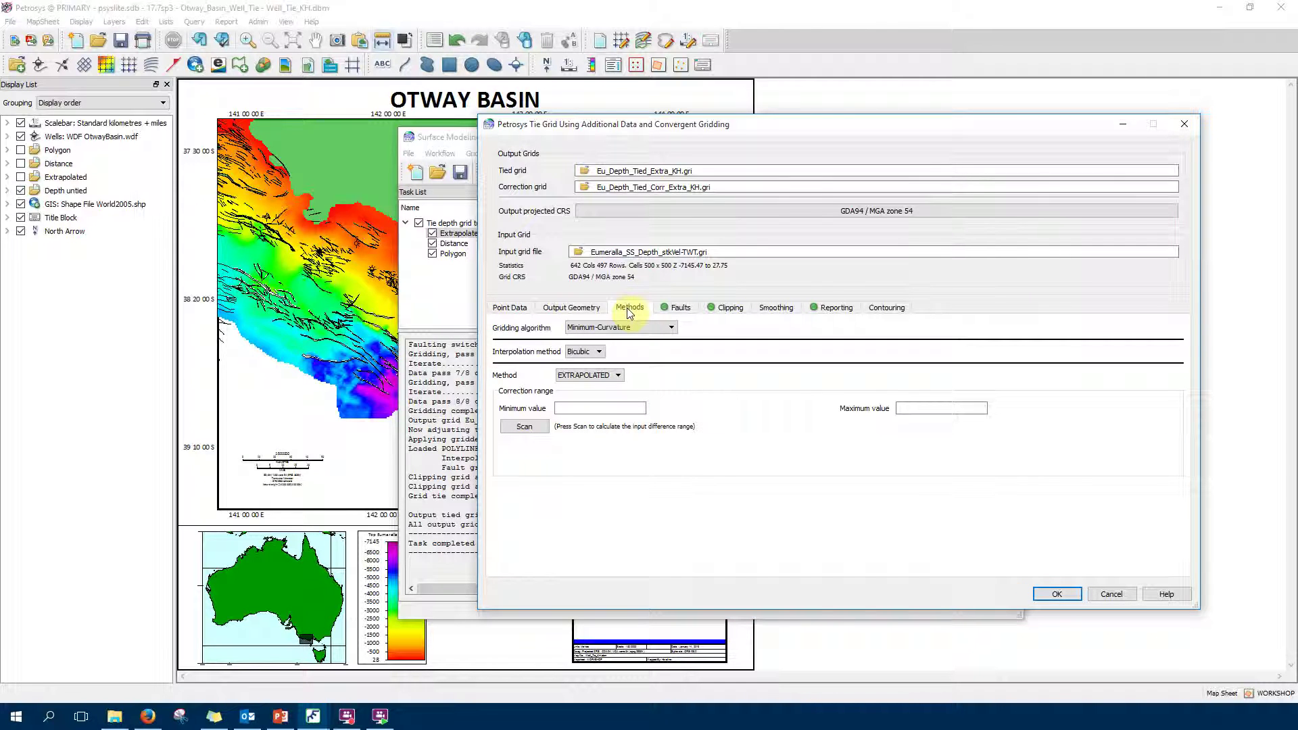
{"action": "left_click", "coordinate": [615, 378]}
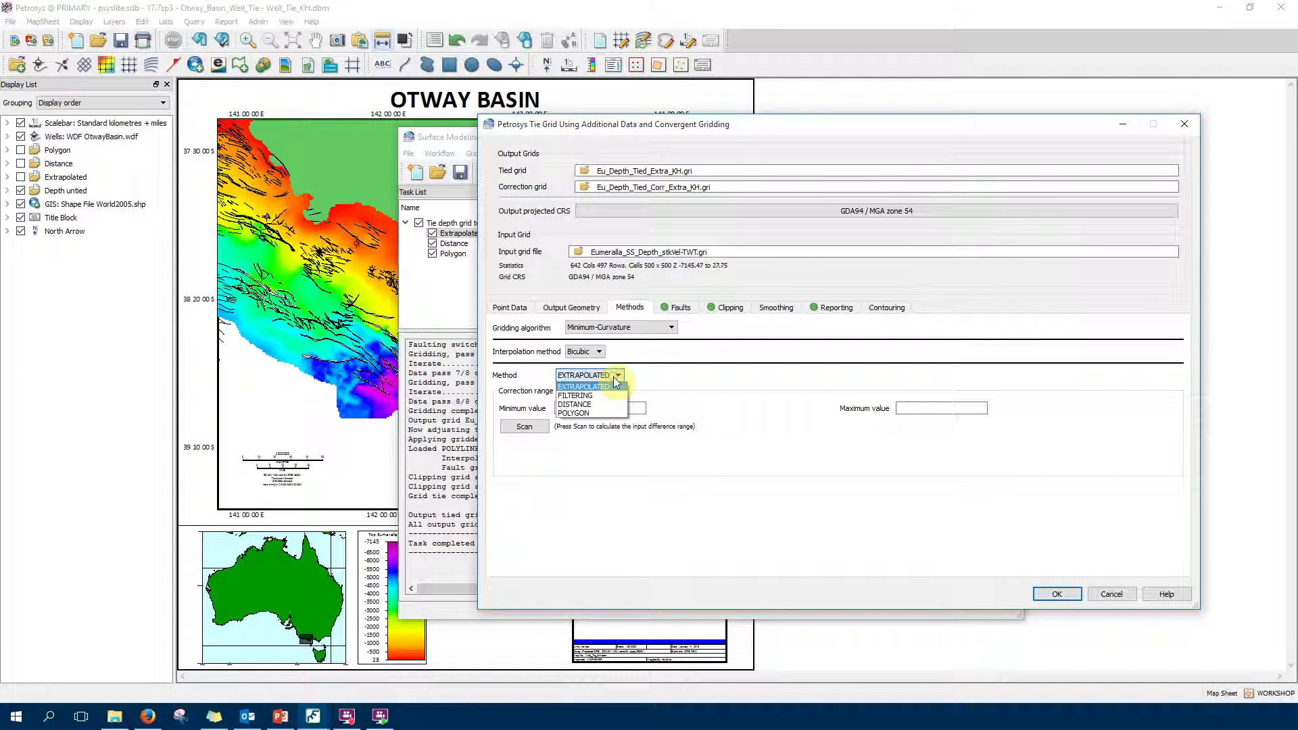
{"action": "left_click", "coordinate": [615, 385]}
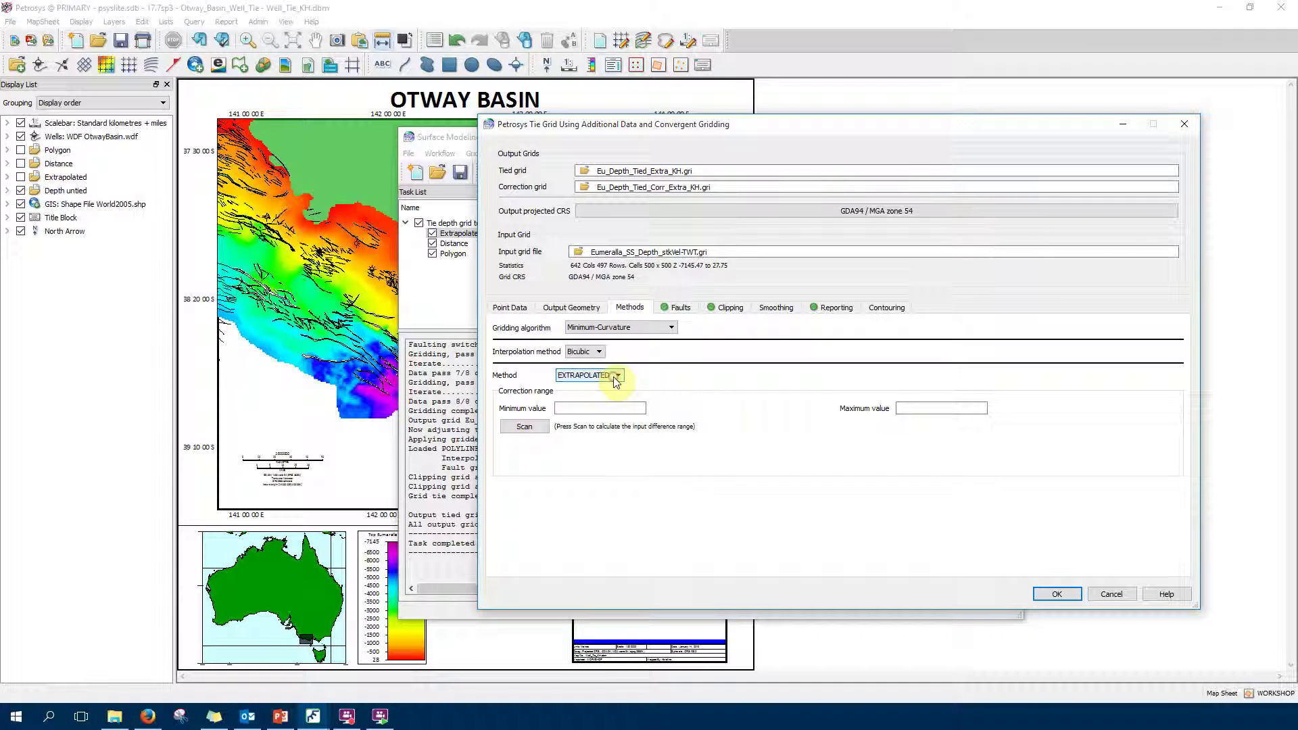
Keep -Correction+Output fault usage from the Petrosys fault file, then check TWTextent.ply polygon clipping.
{"action": "left_click", "coordinate": [681, 309]}
{"action": "left_click", "coordinate": [638, 328]}
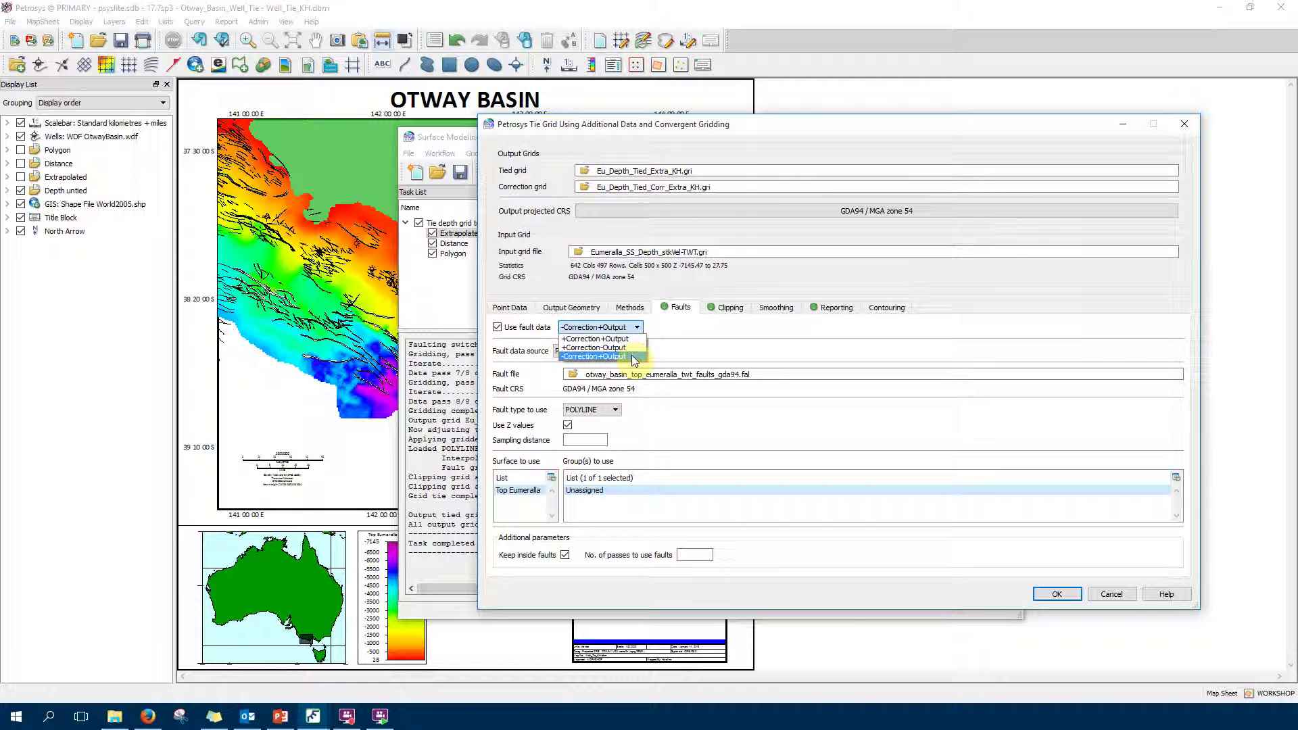
{"action": "left_click", "coordinate": [634, 356]}
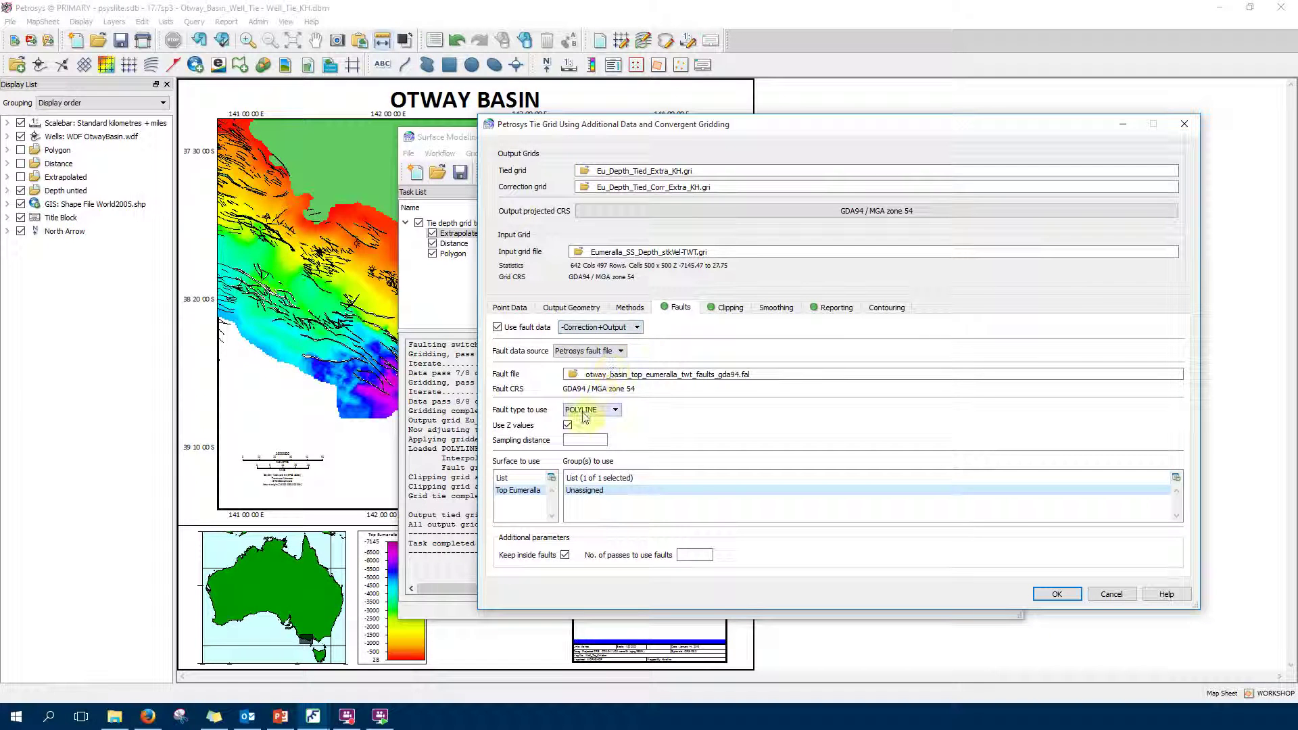
{"action": "left_click", "coordinate": [609, 354]}
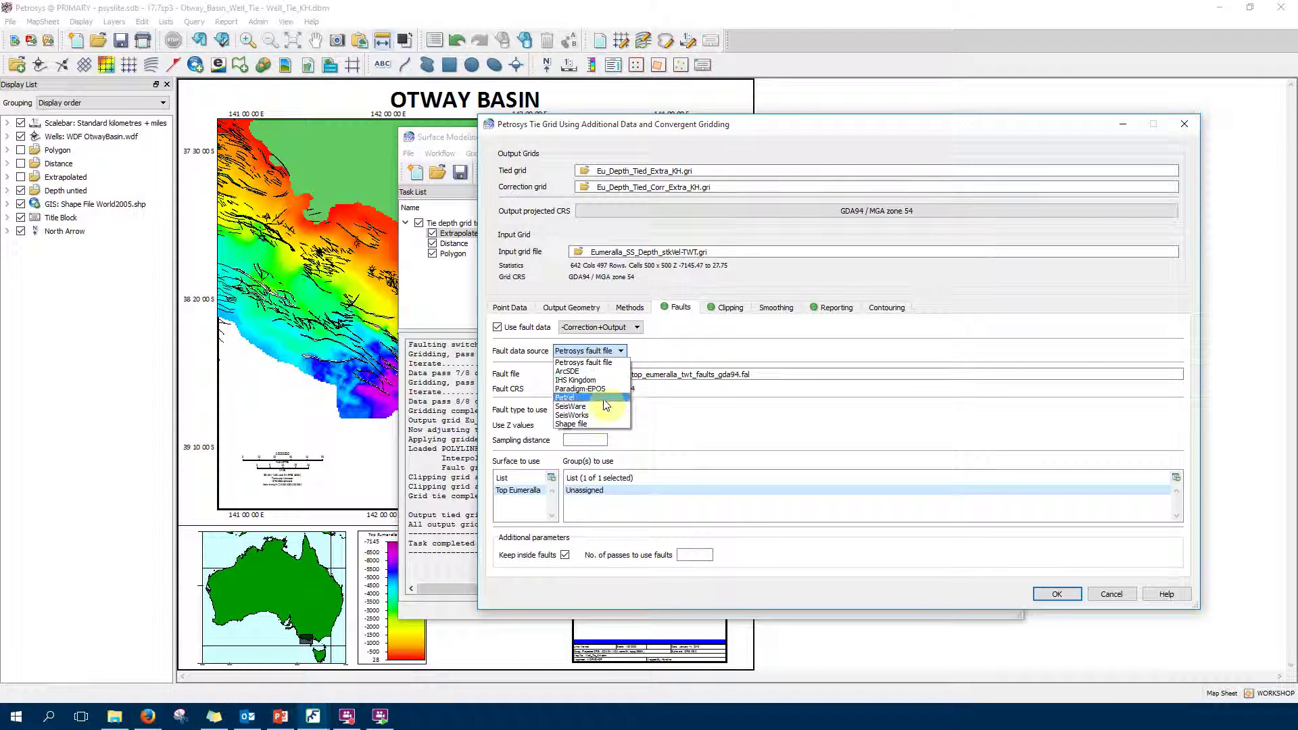
{"action": "left_click", "coordinate": [726, 438]}
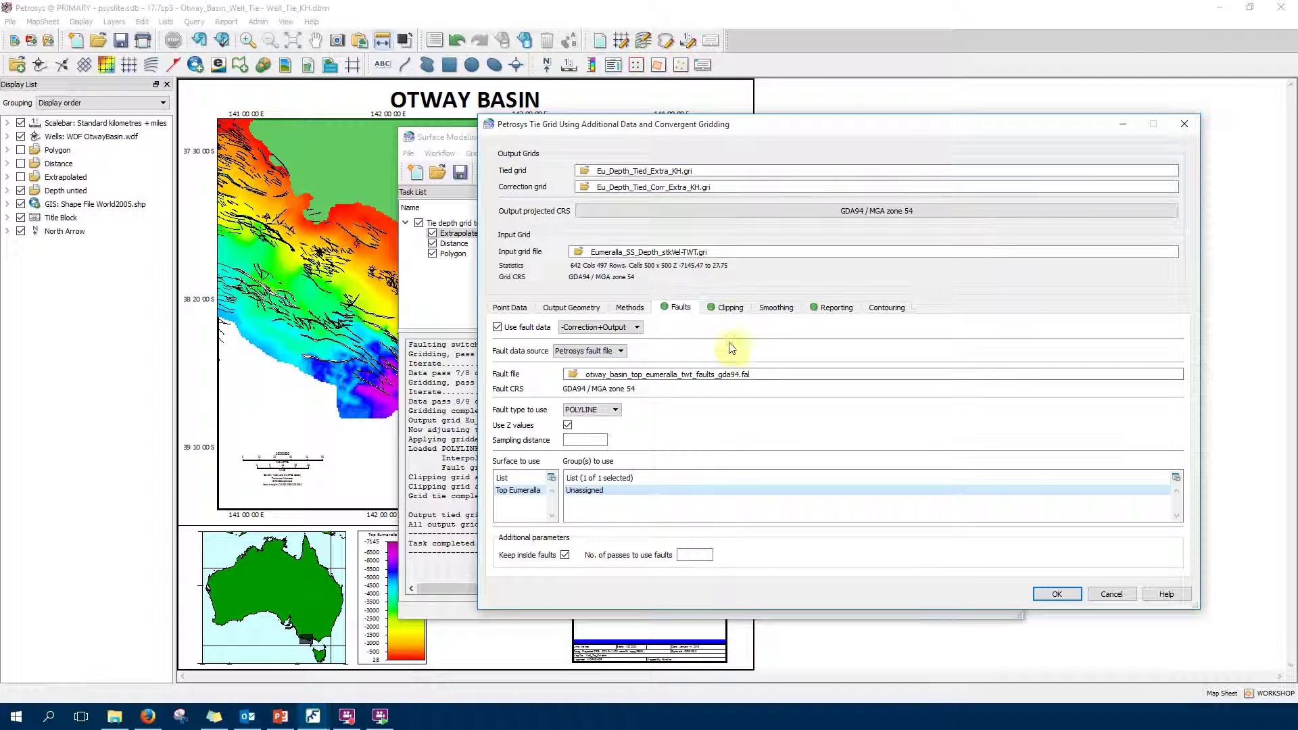
{"action": "left_click", "coordinate": [730, 308]}
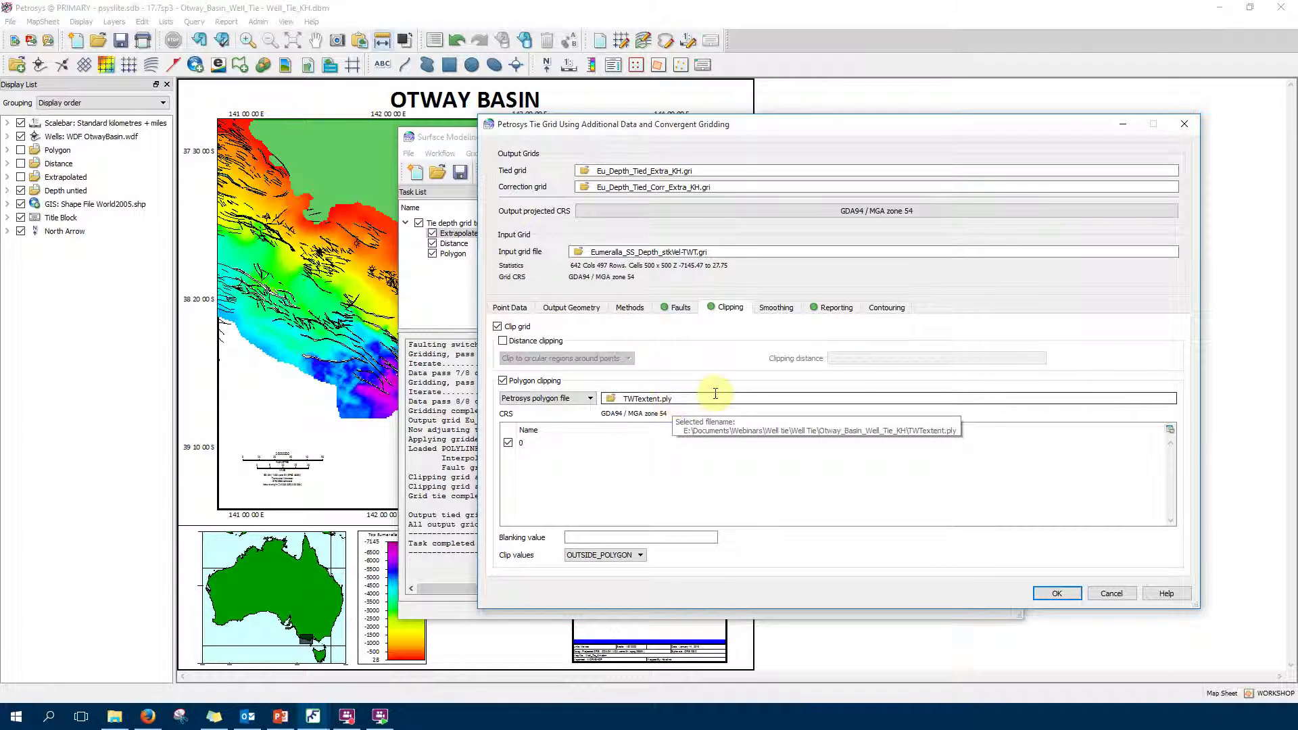
Review the mistie reporting options and cancel the Tie Grid dialog unchanged.
{"action": "left_click", "coordinate": [836, 308]}
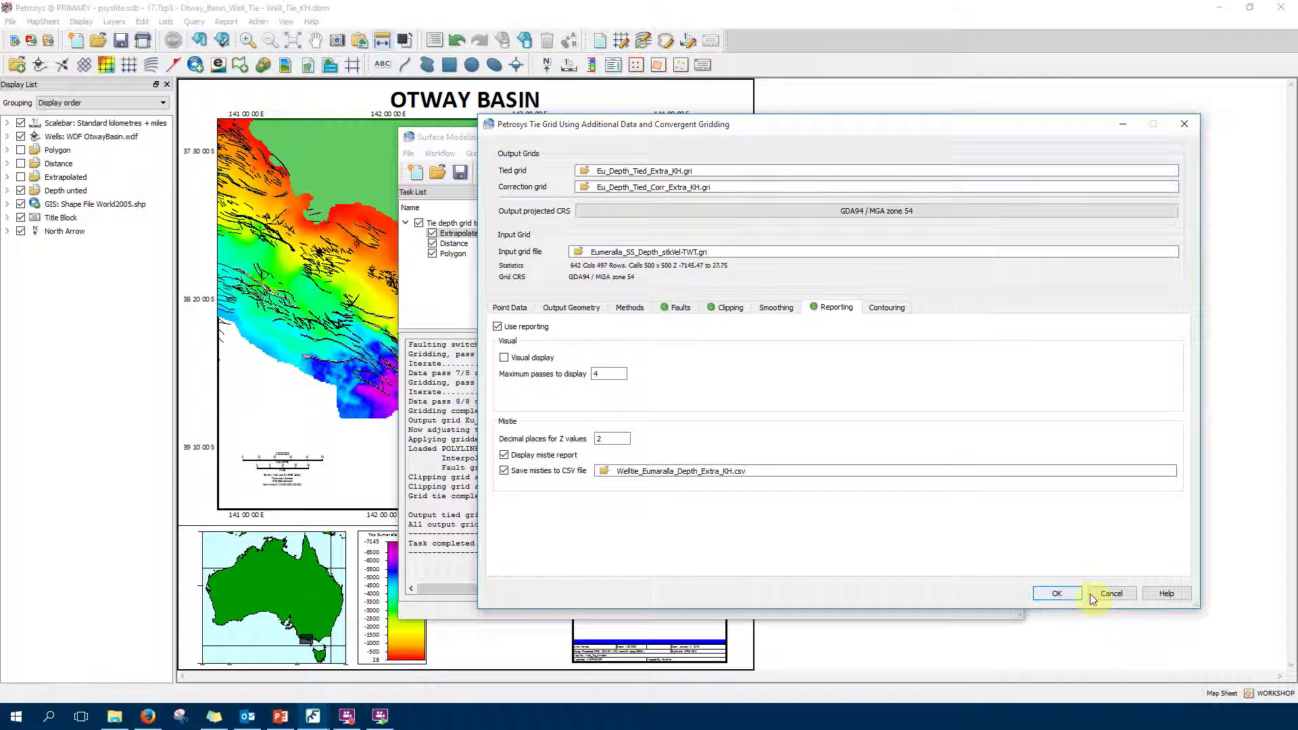
{"action": "left_click", "coordinate": [1111, 594]}
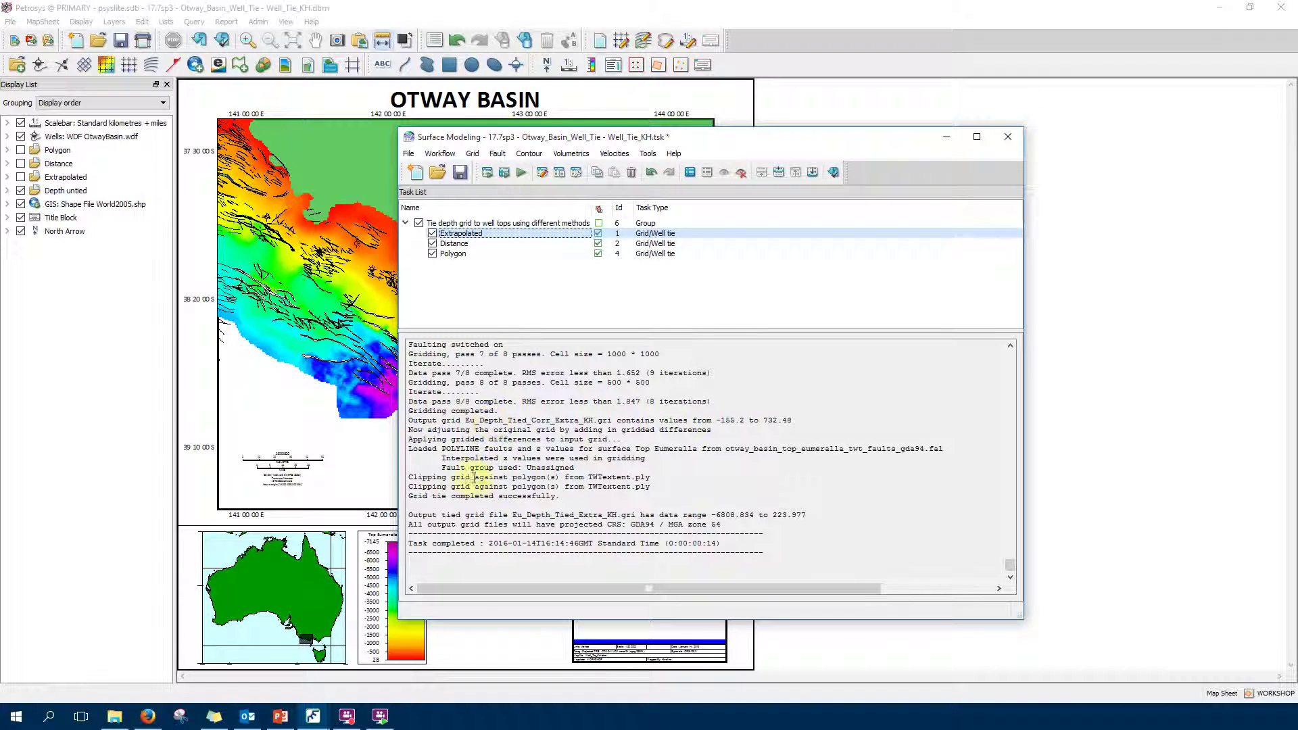
Bring up the Mistie Report, reposition it and inspect the WILD DOG well entry.
{"action": "mouse_move", "coordinate": [329, 720]}
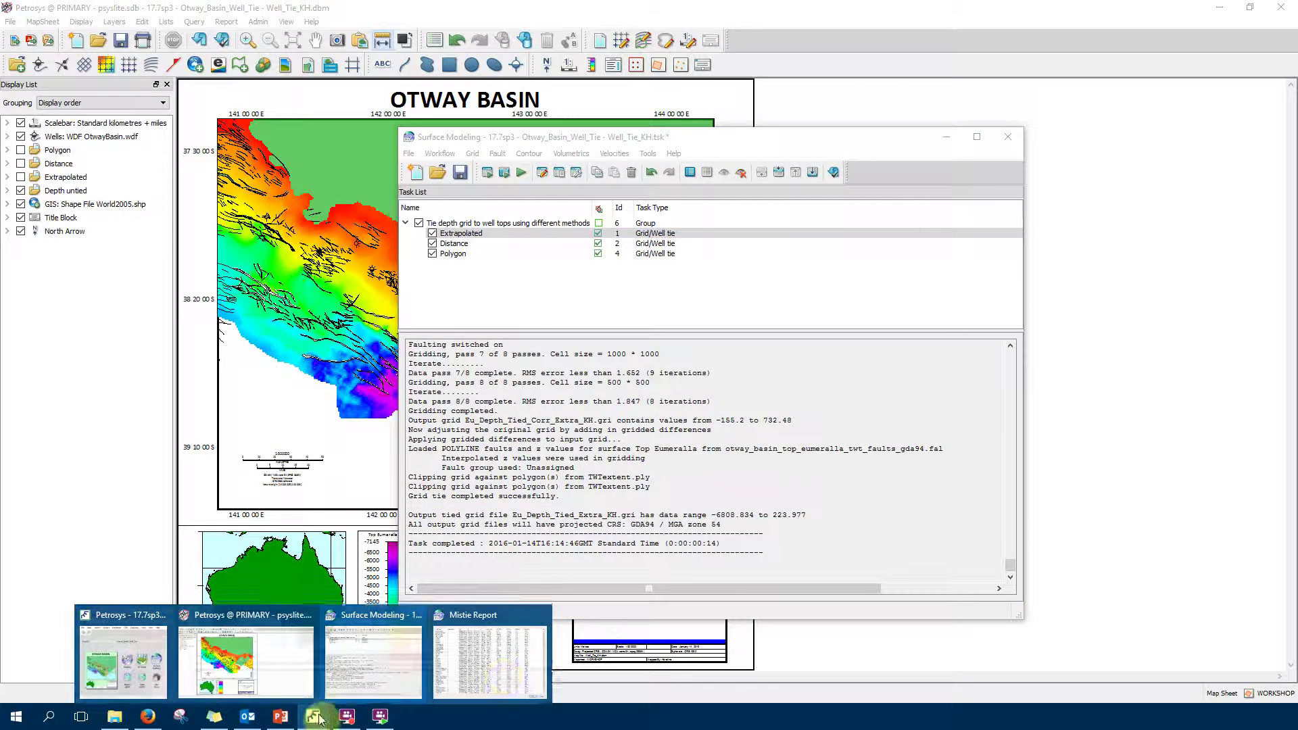
{"action": "left_click", "coordinate": [498, 669]}
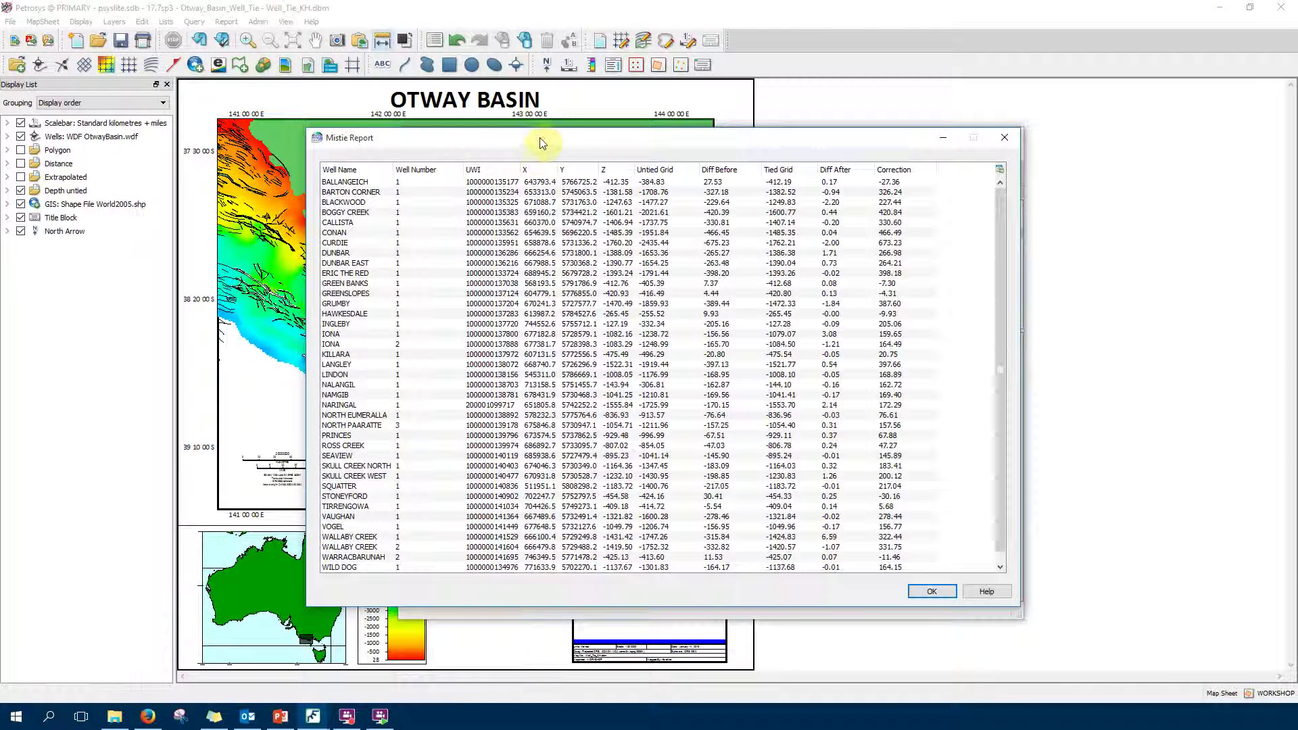
{"action": "left_click_drag", "start_coordinate": [553, 144], "coordinate": [547, 130]}
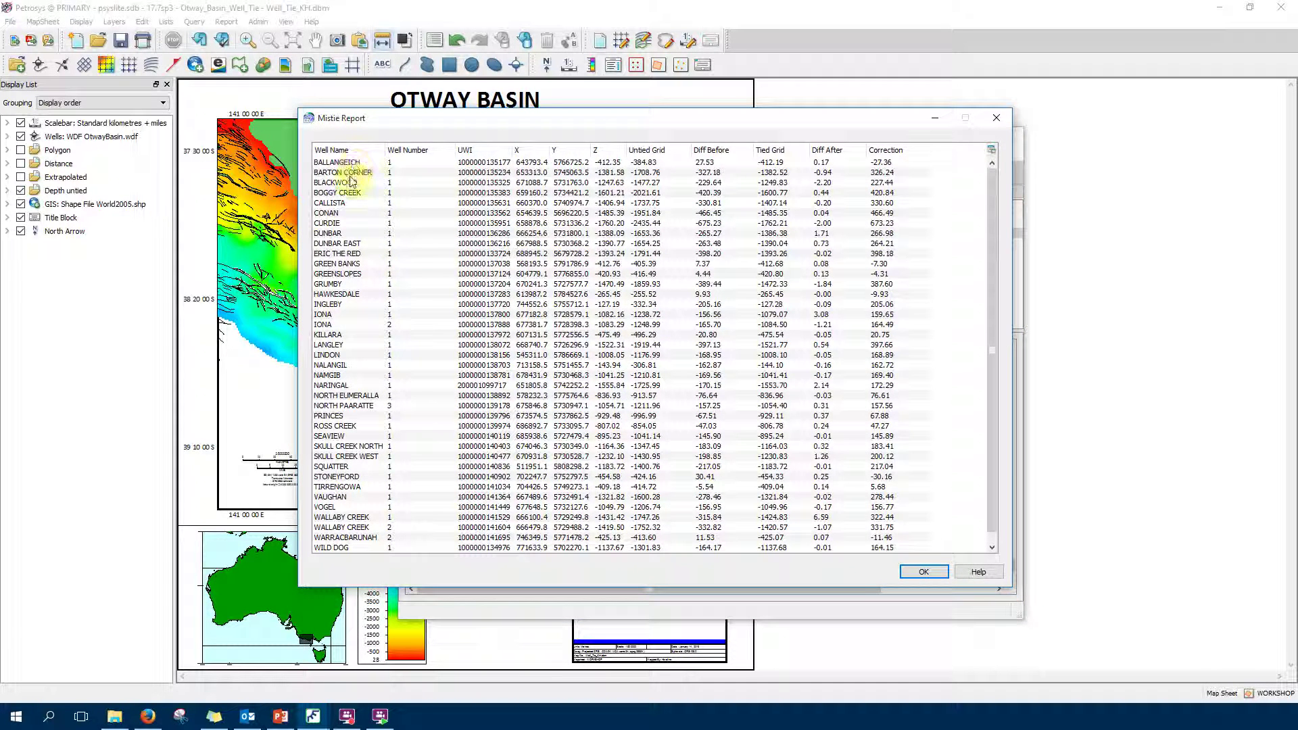
{"action": "left_click", "coordinate": [351, 549]}
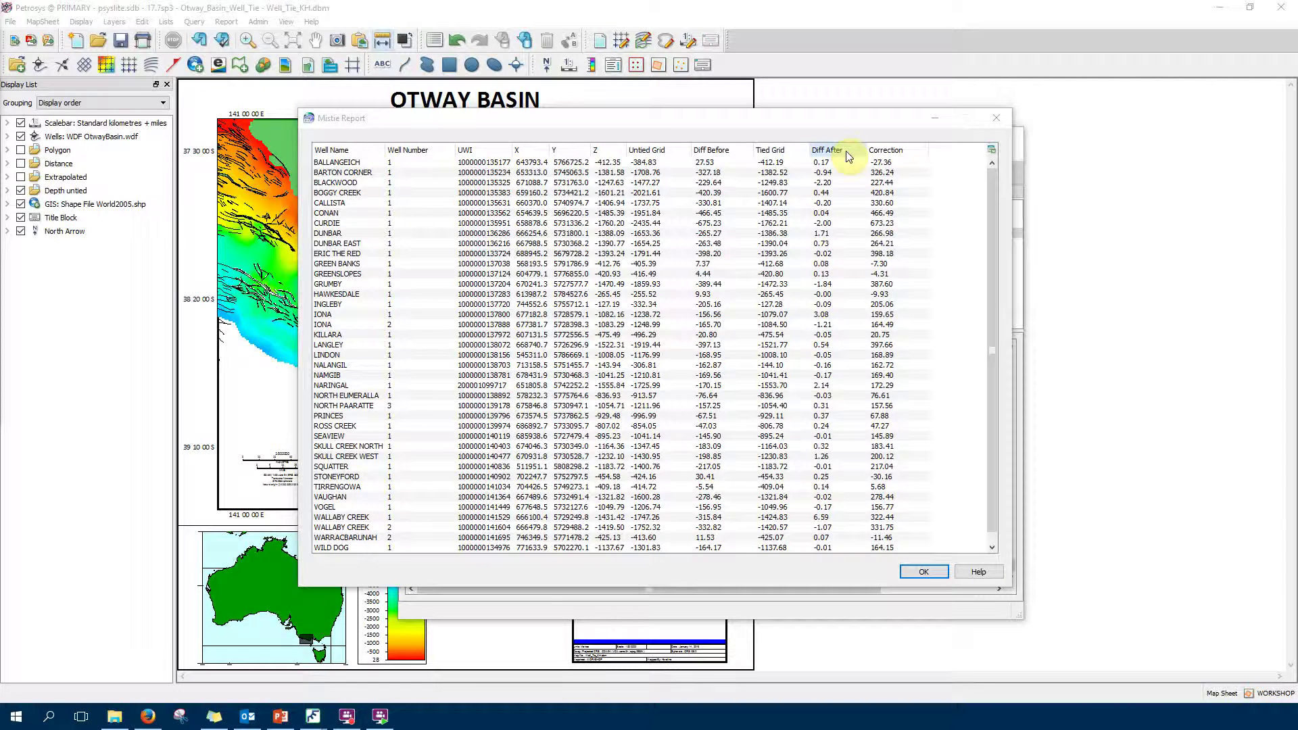
Sort by Diff After, identify WALLABY CREEK as the 6.59 misfit, and close the report.
{"action": "left_click", "coordinate": [846, 150]}
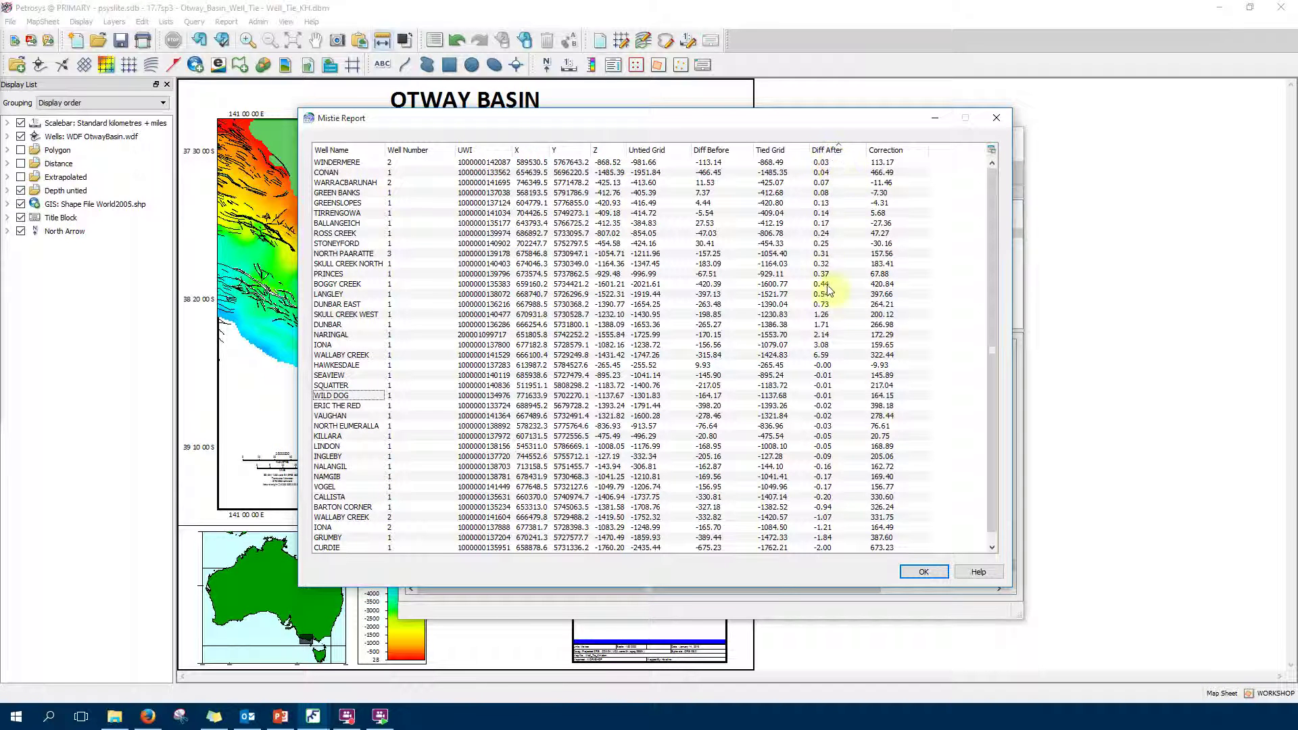
{"action": "left_click", "coordinate": [822, 357]}
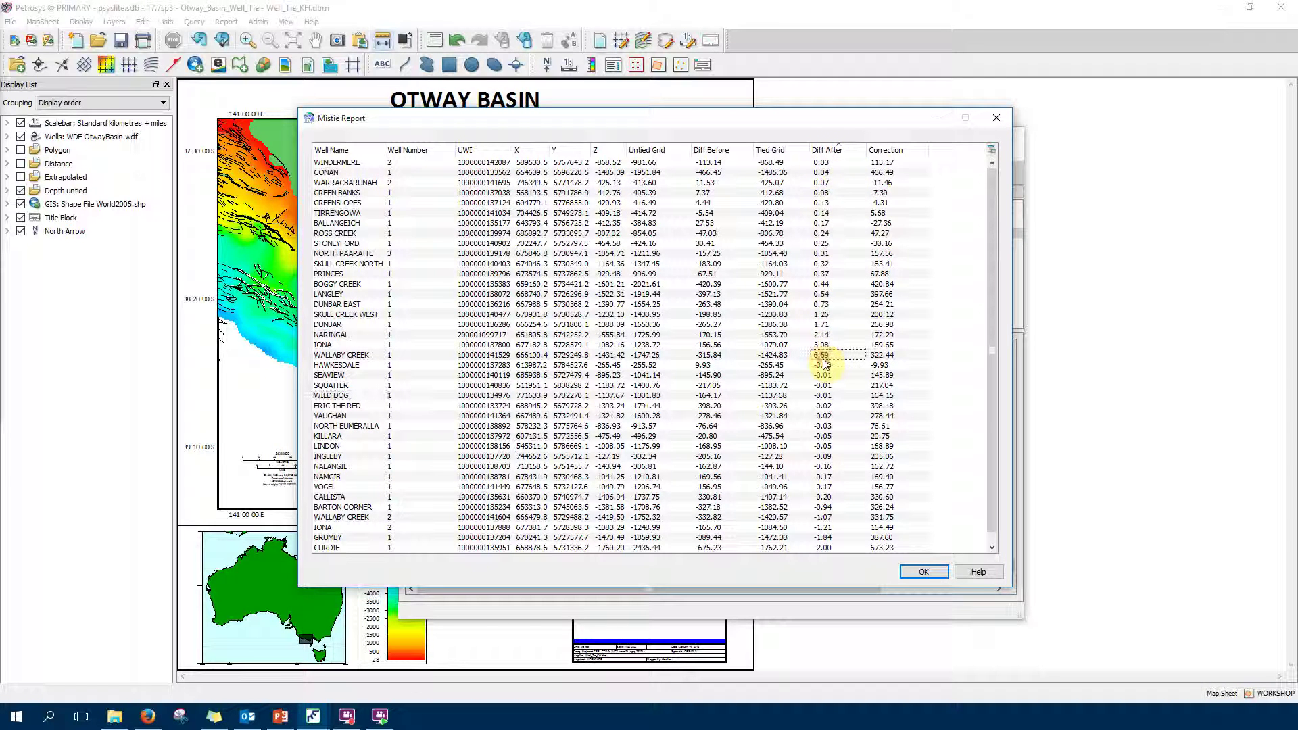
{"action": "left_click", "coordinate": [356, 356]}
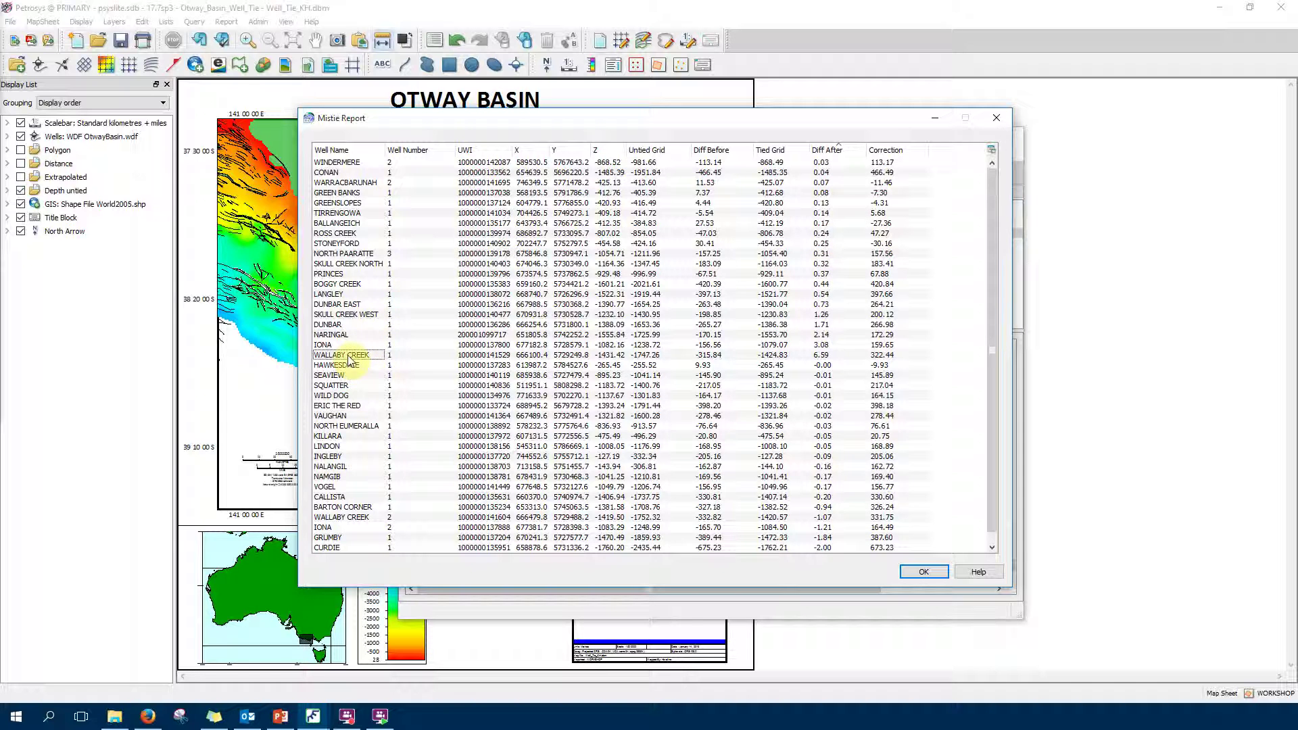
{"action": "key", "text": "Escape"}
{"action": "left_click", "coordinate": [247, 41]}
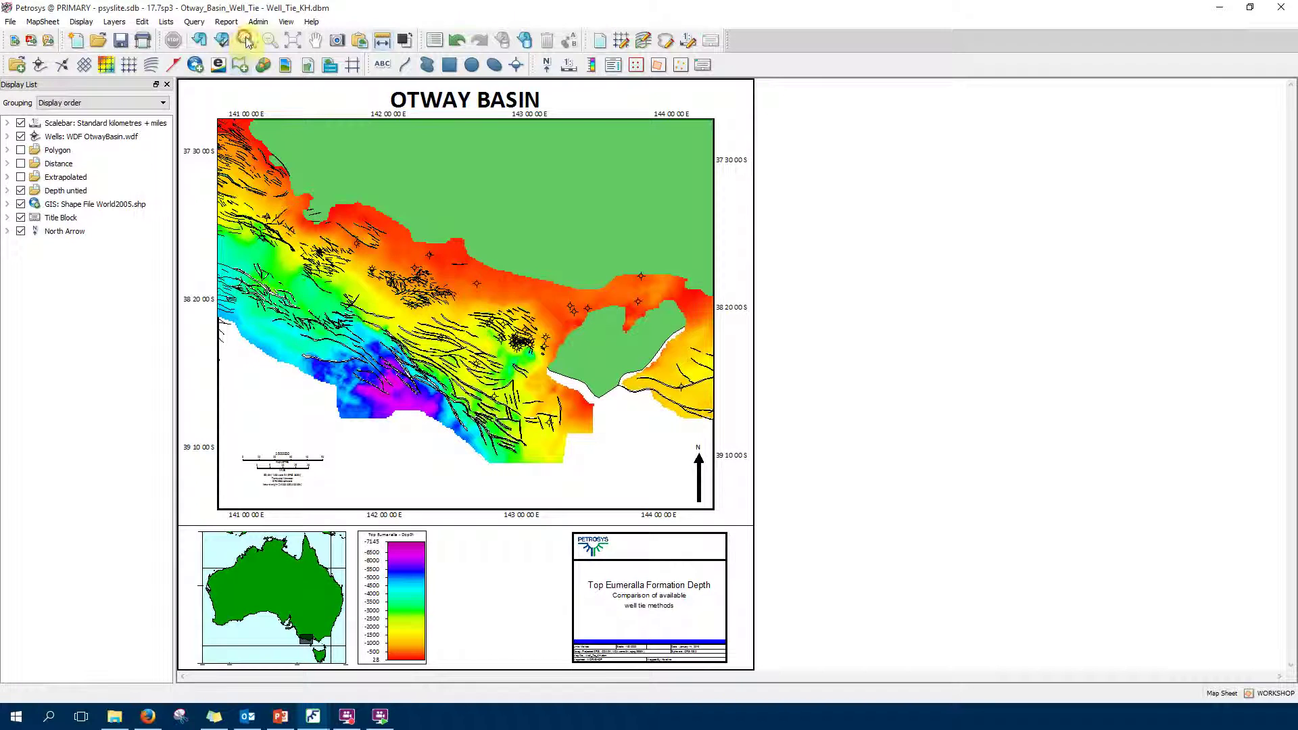
Zoom into the well cluster, then sort the Mistie Report by Correction to find CURDIE's 673.23.
{"action": "left_click_drag", "start_coordinate": [485, 312], "coordinate": [571, 392]}
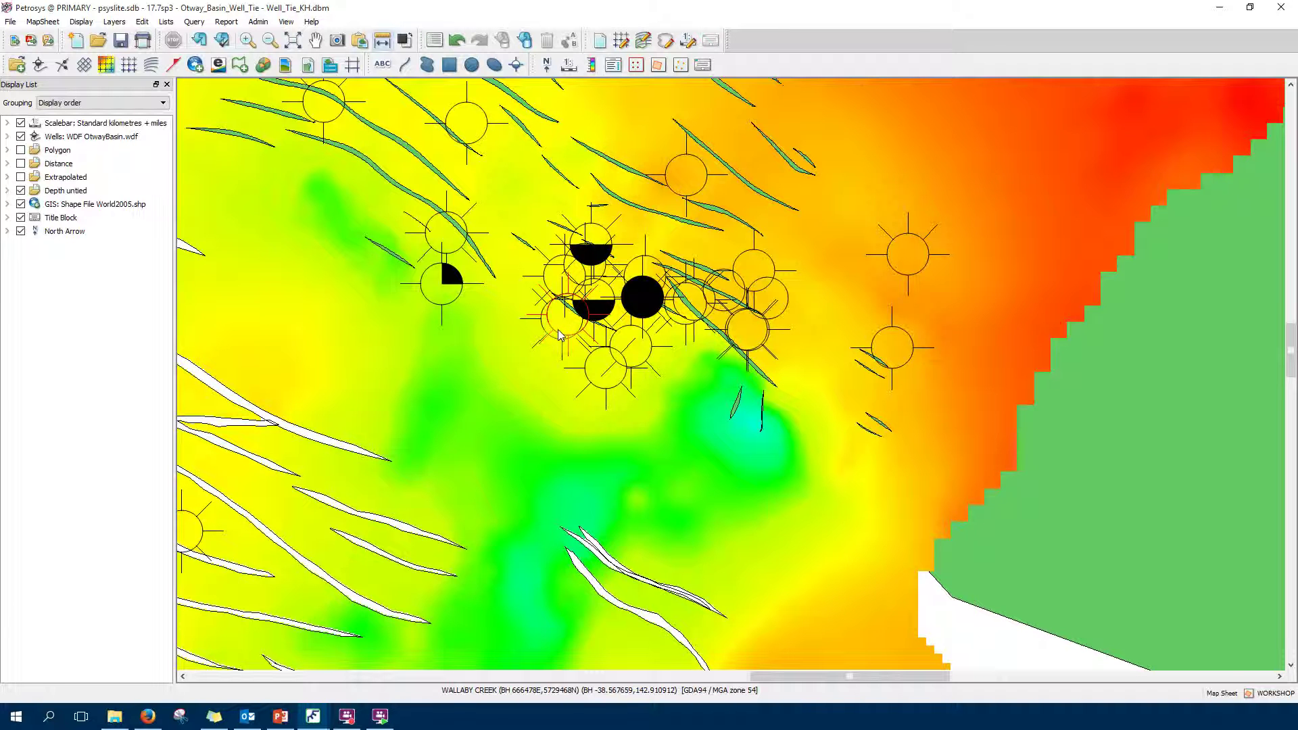
{"action": "left_click", "coordinate": [313, 716]}
{"action": "left_click", "coordinate": [482, 668]}
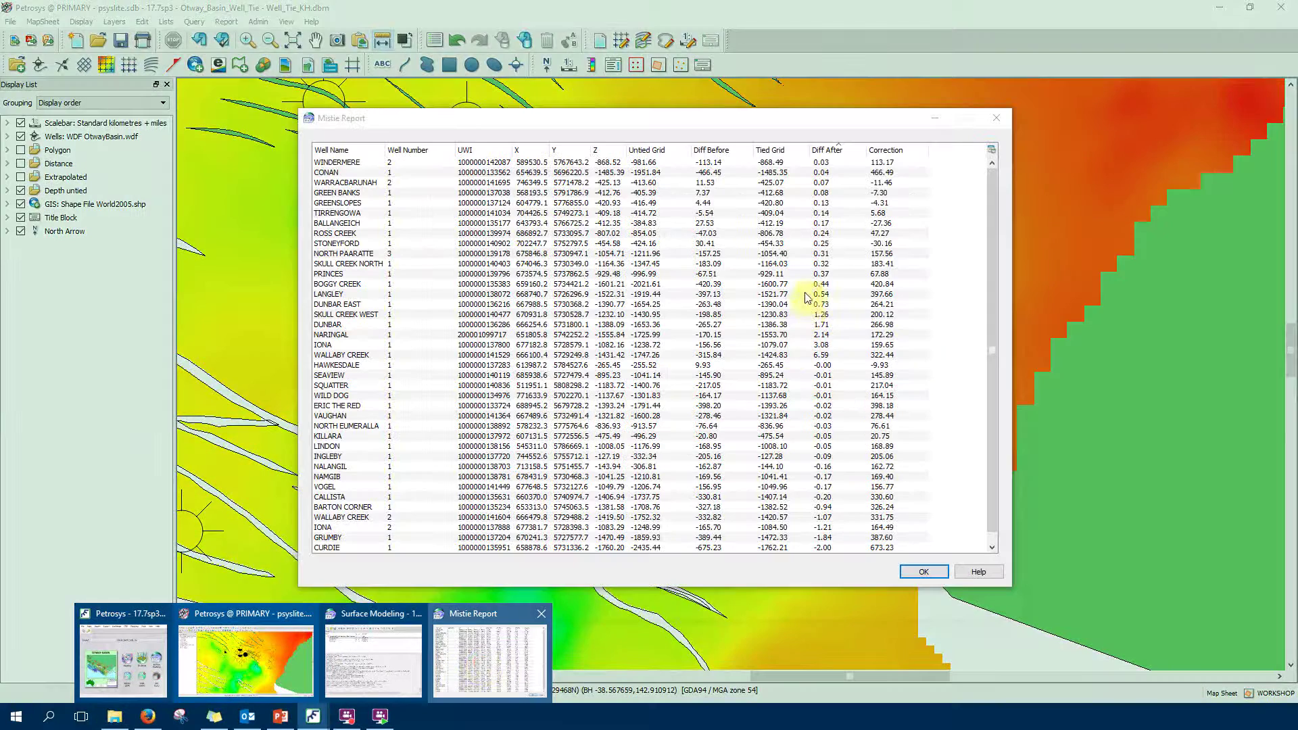
{"action": "left_click", "coordinate": [899, 157]}
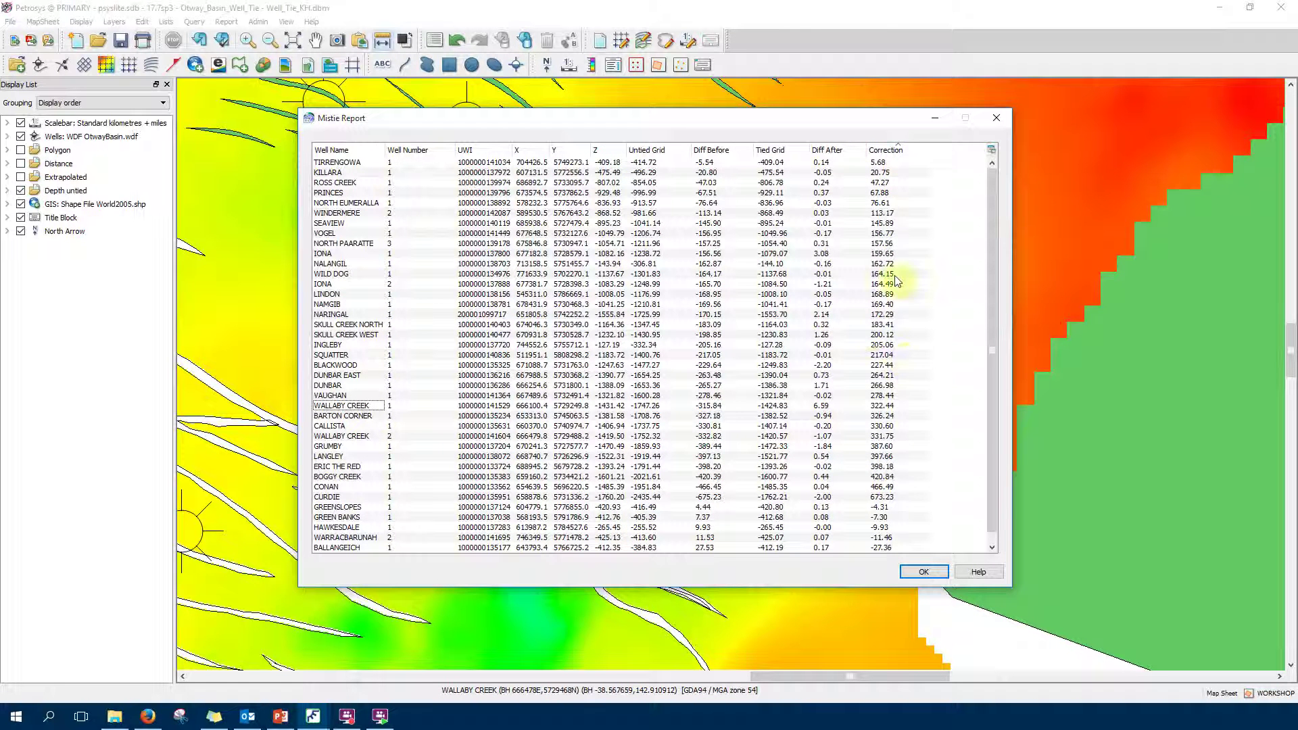
{"action": "left_click", "coordinate": [886, 500]}
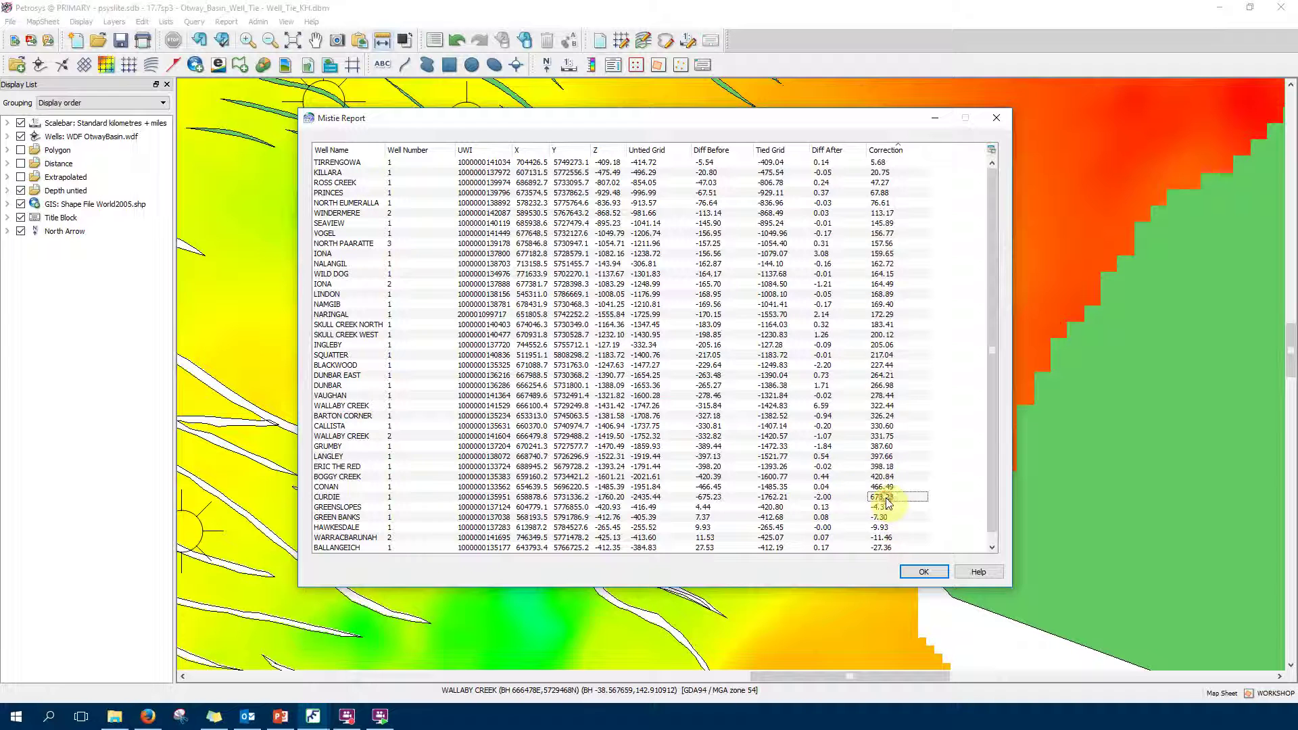
{"action": "key", "text": "Home"}
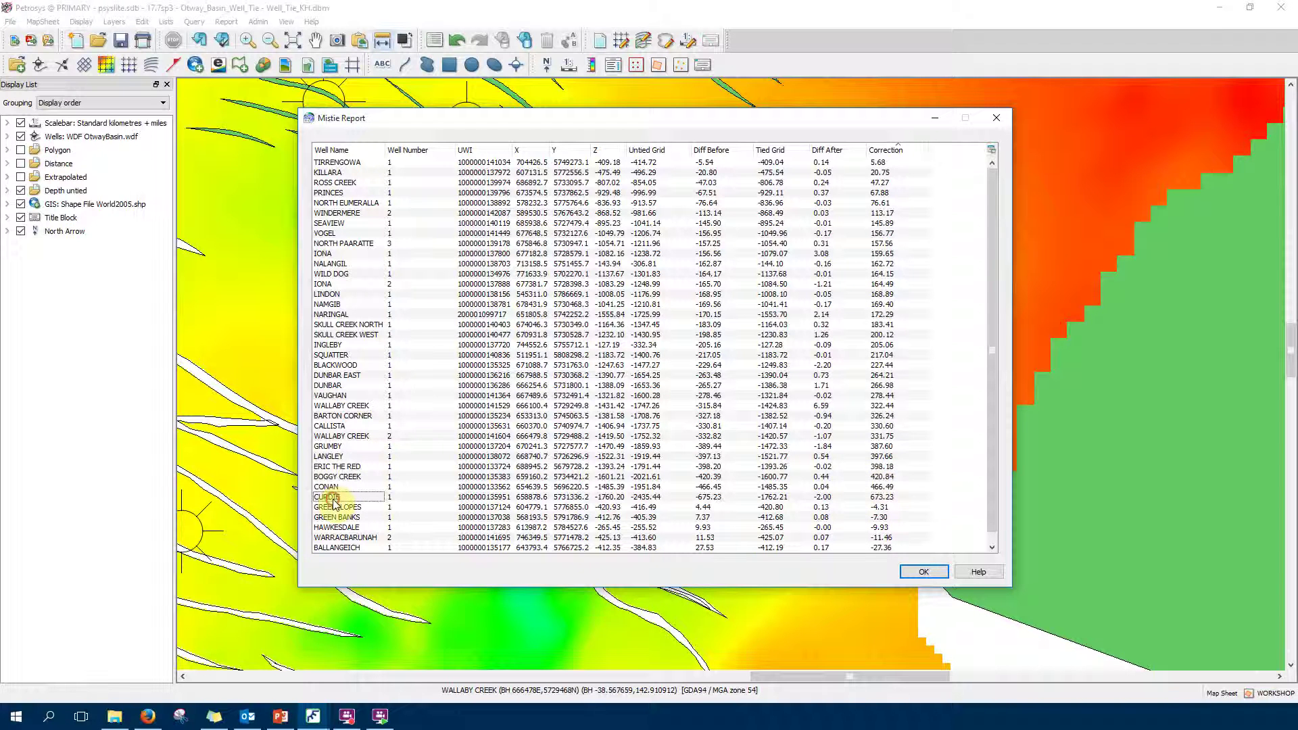
{"action": "left_click", "coordinate": [886, 500]}
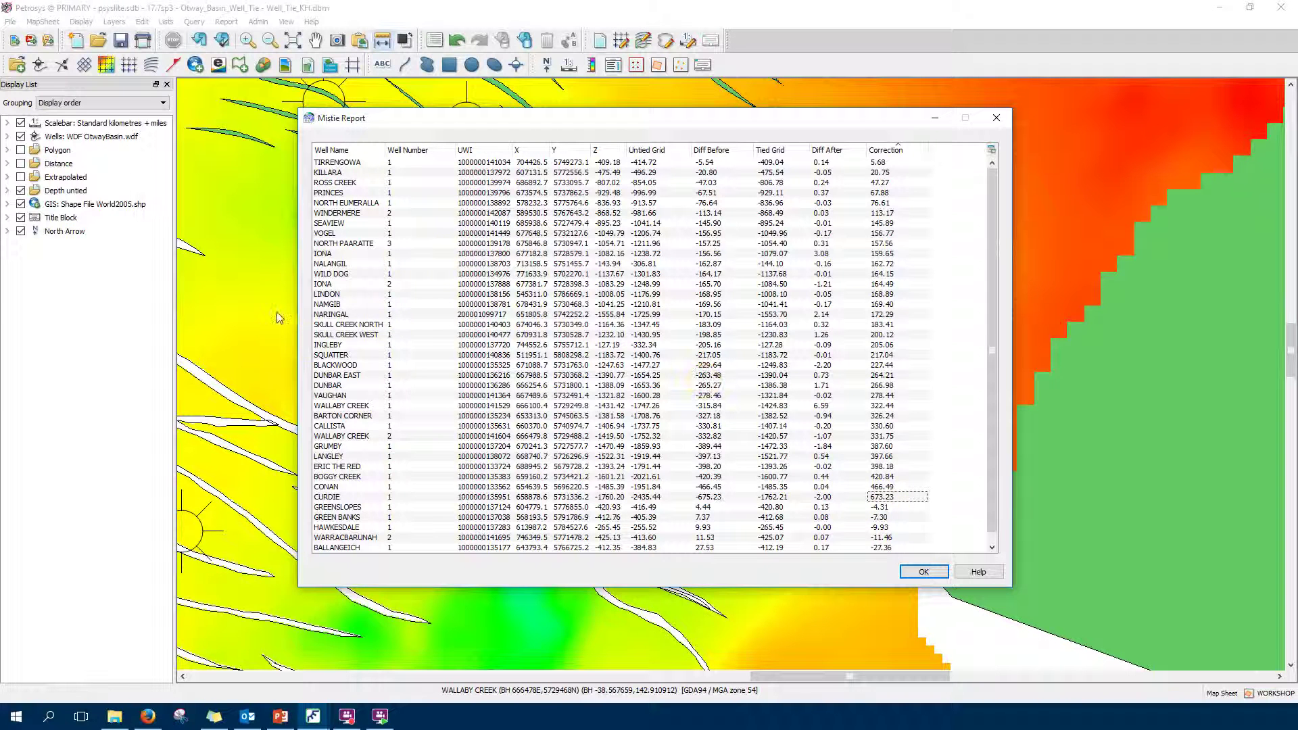
{"action": "key", "text": "Return"}
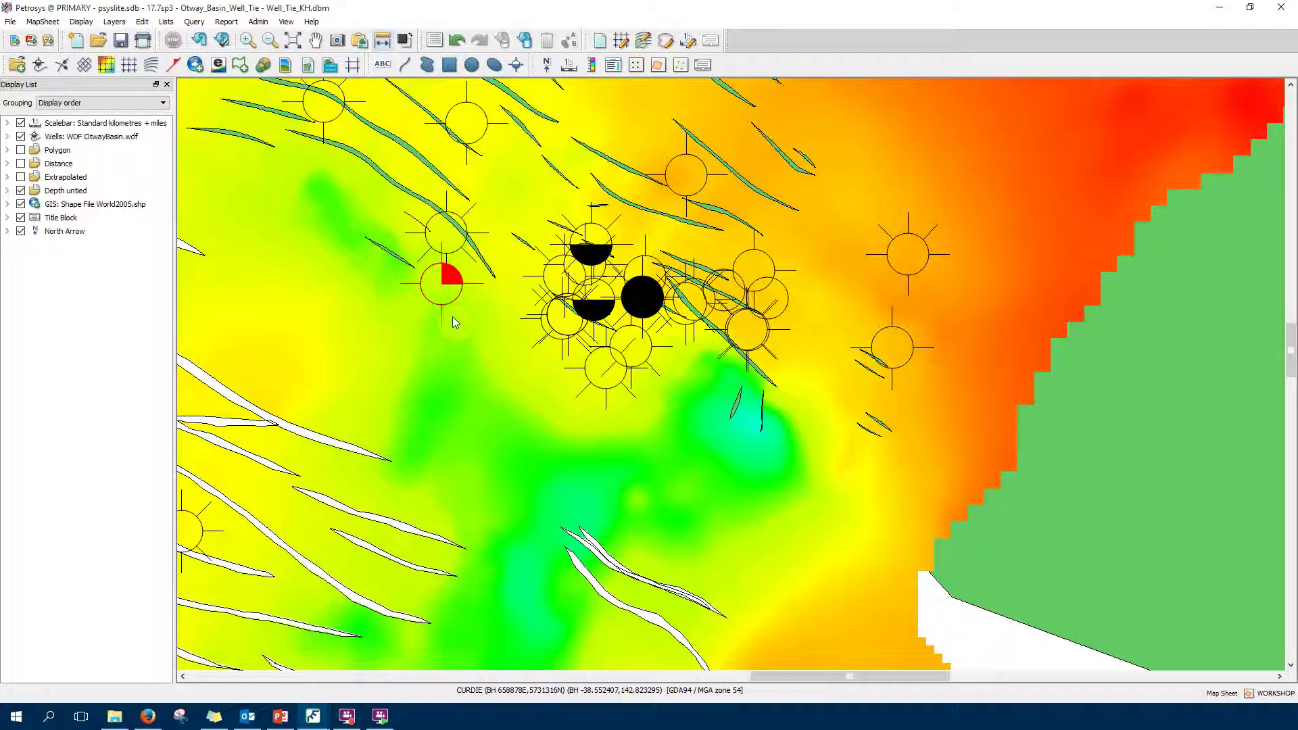
Recheck and close the Mistie Report, then zoom out to the full Otway Basin sheet.
{"action": "left_click", "coordinate": [317, 718]}
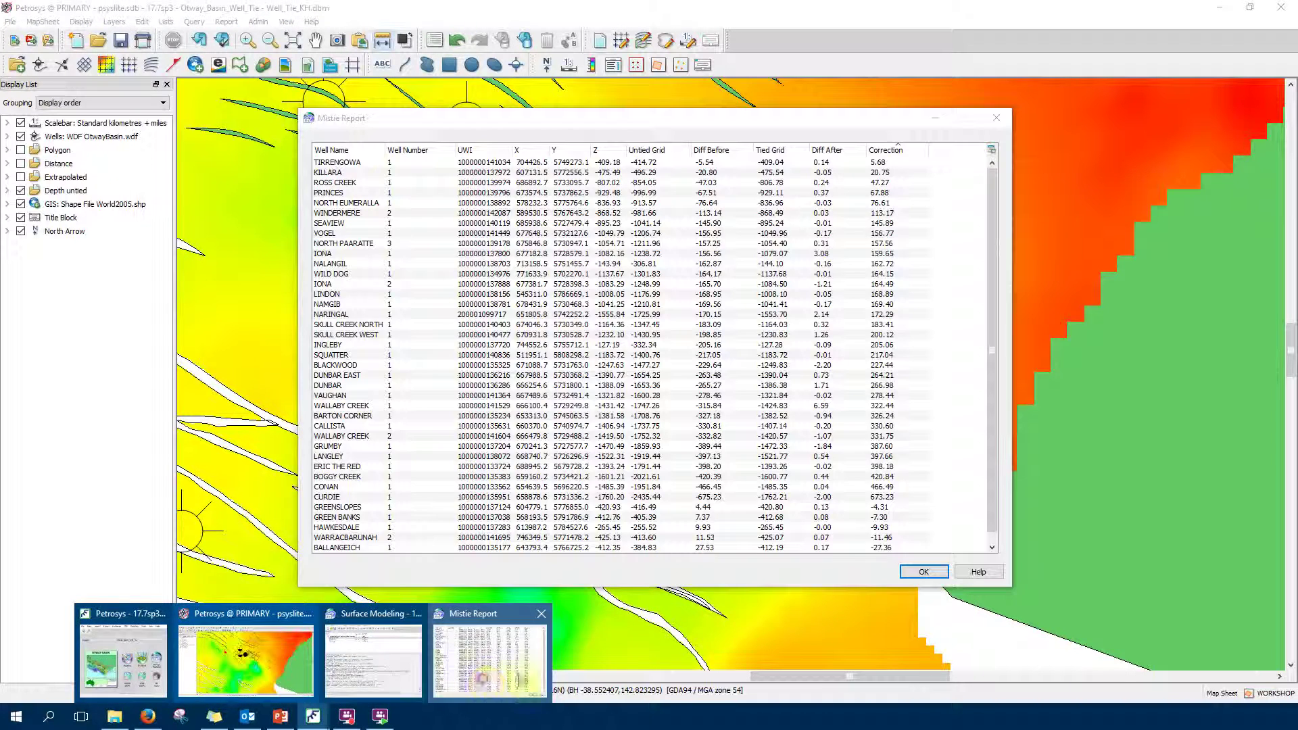
{"action": "left_click", "coordinate": [486, 659]}
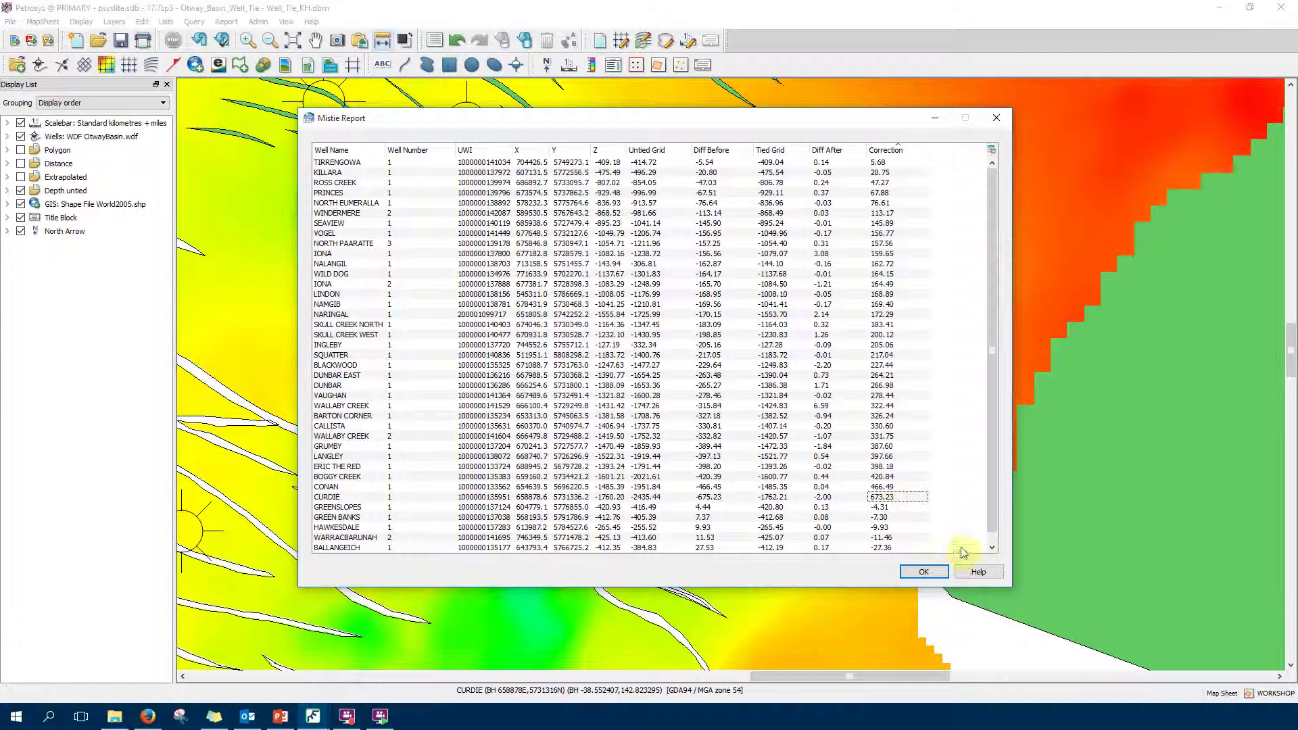
{"action": "left_click", "coordinate": [921, 570]}
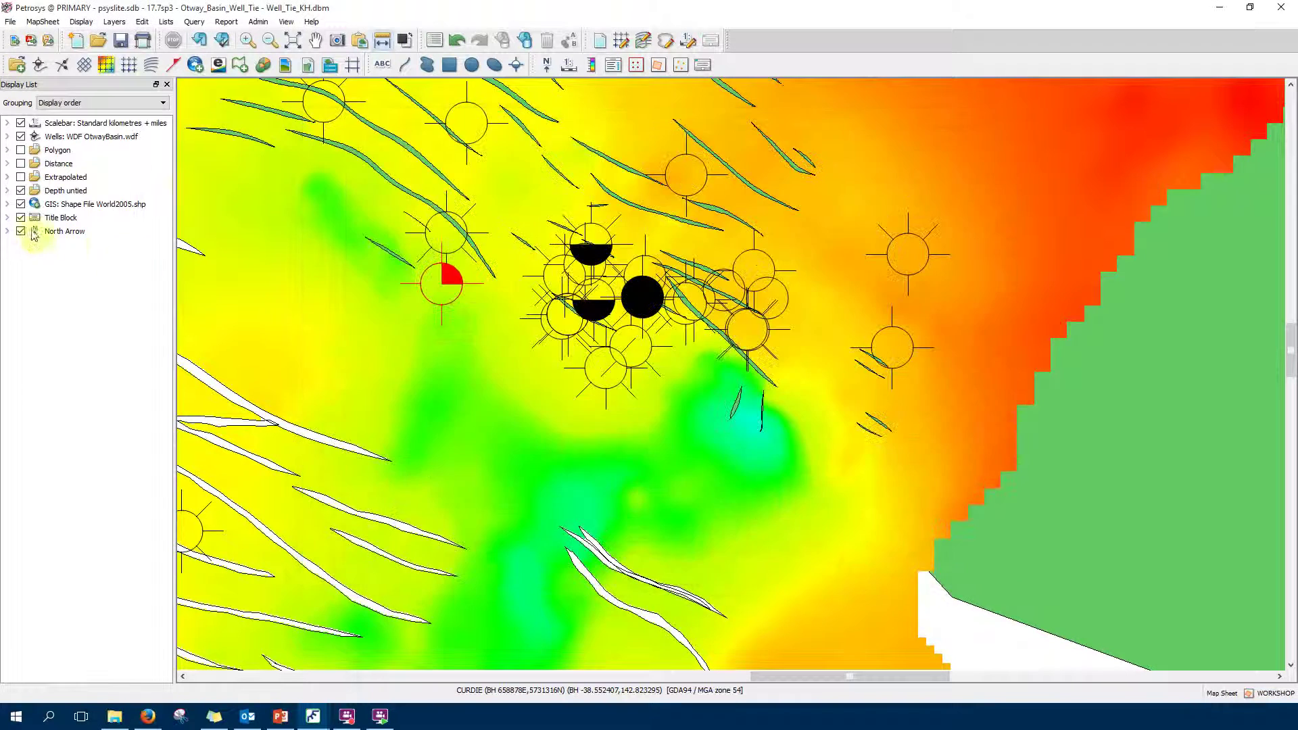
{"action": "left_click", "coordinate": [292, 40]}
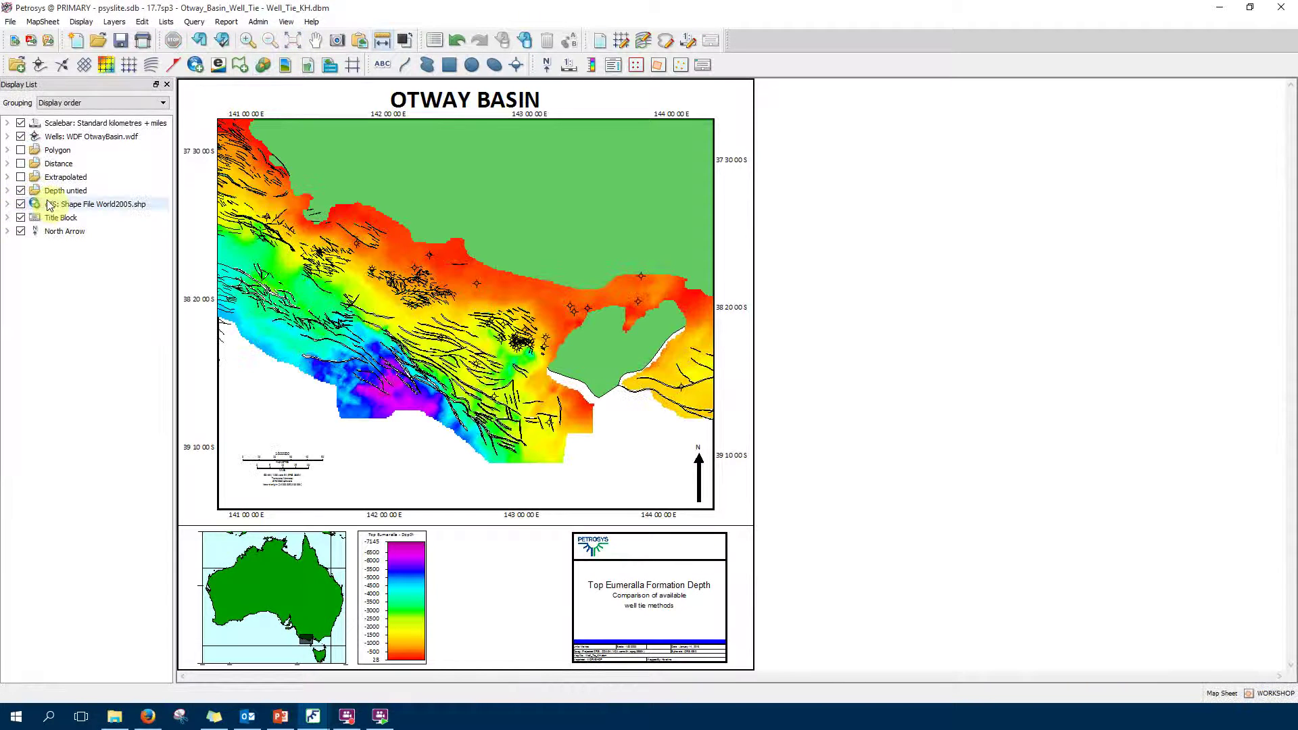
Replace the untied depth grid with the Extrapolated correction grid and its legend, then bring Surface Modeling forward.
{"action": "left_click", "coordinate": [20, 189]}
{"action": "left_click", "coordinate": [7, 177]}
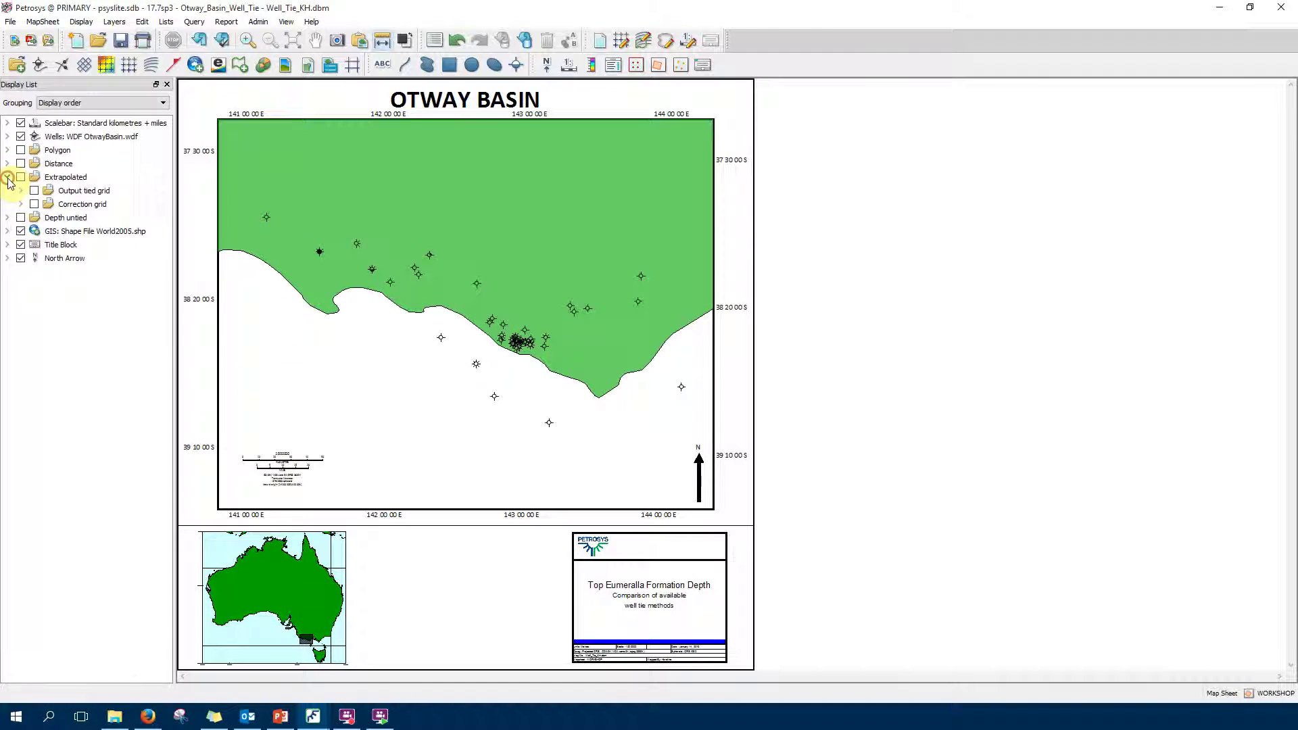
{"action": "left_click", "coordinate": [34, 204]}
{"action": "left_click", "coordinate": [307, 346]}
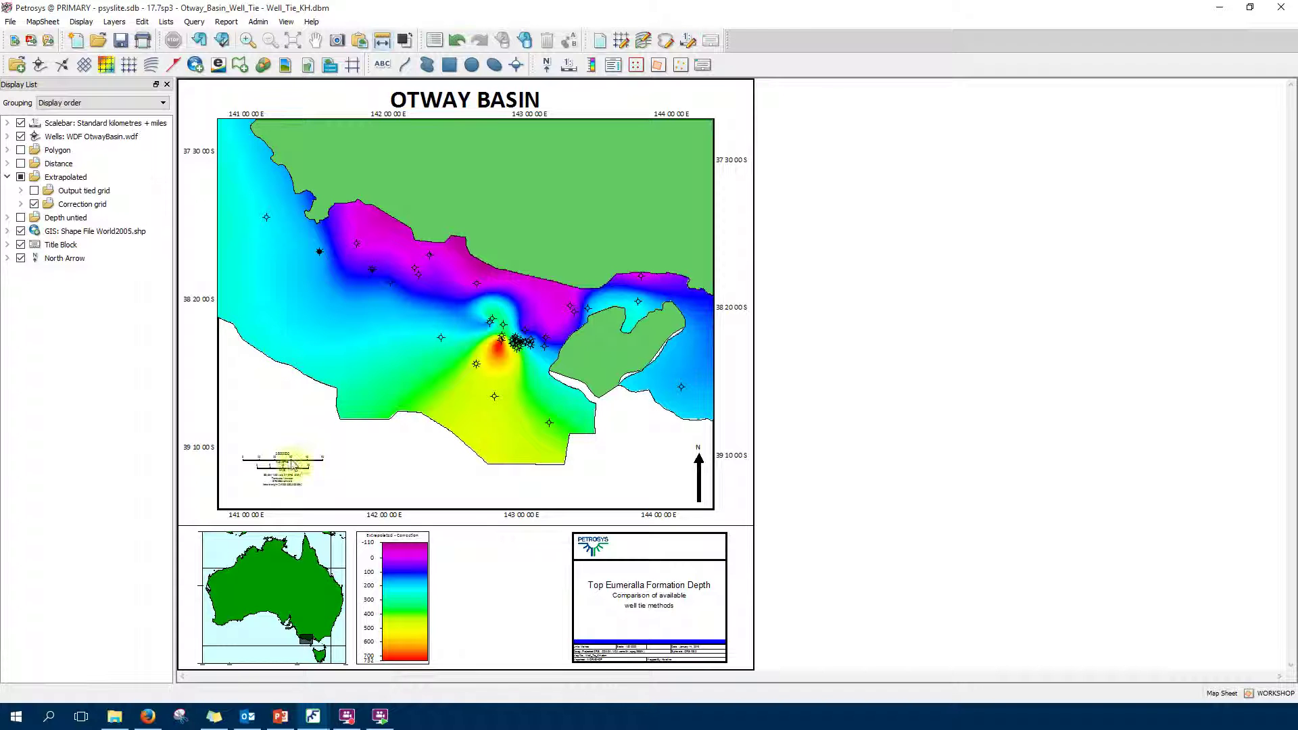
{"action": "left_click", "coordinate": [313, 716]}
{"action": "left_click", "coordinate": [393, 670]}
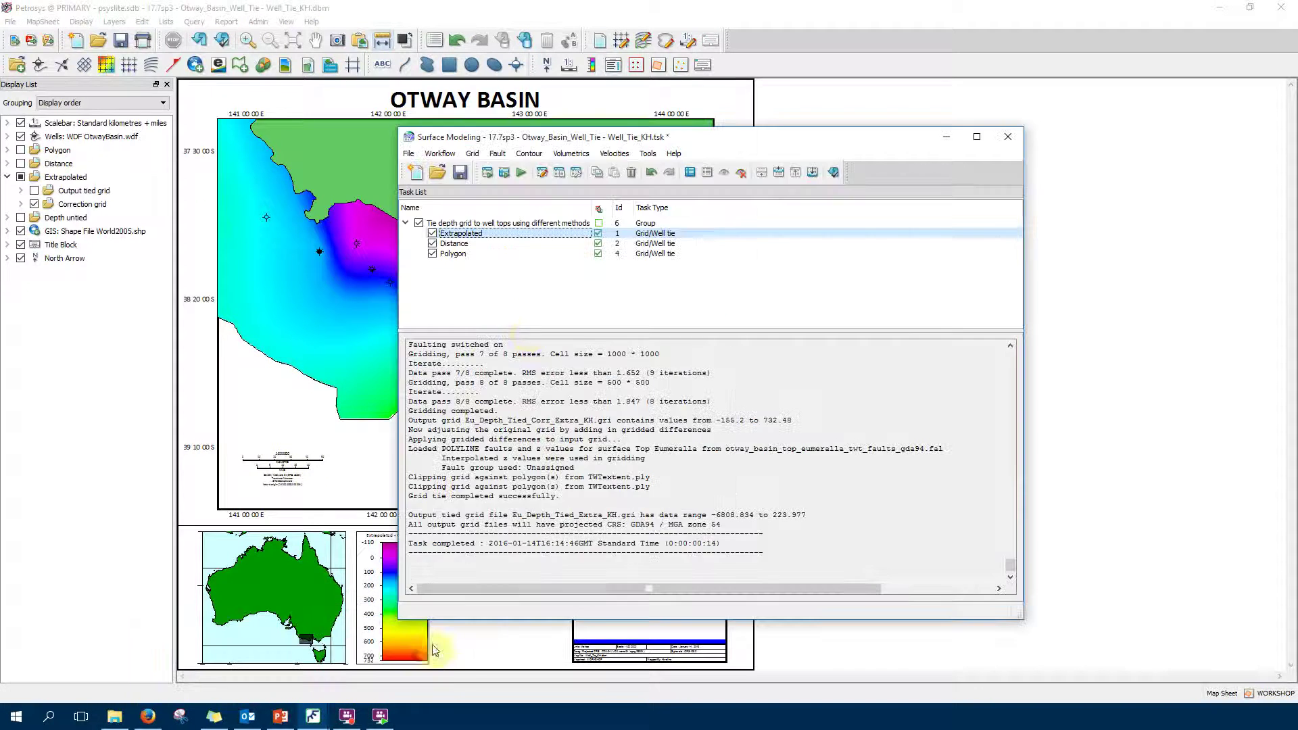
{"action": "double_click", "coordinate": [522, 235]}
{"action": "left_click", "coordinate": [629, 307]}
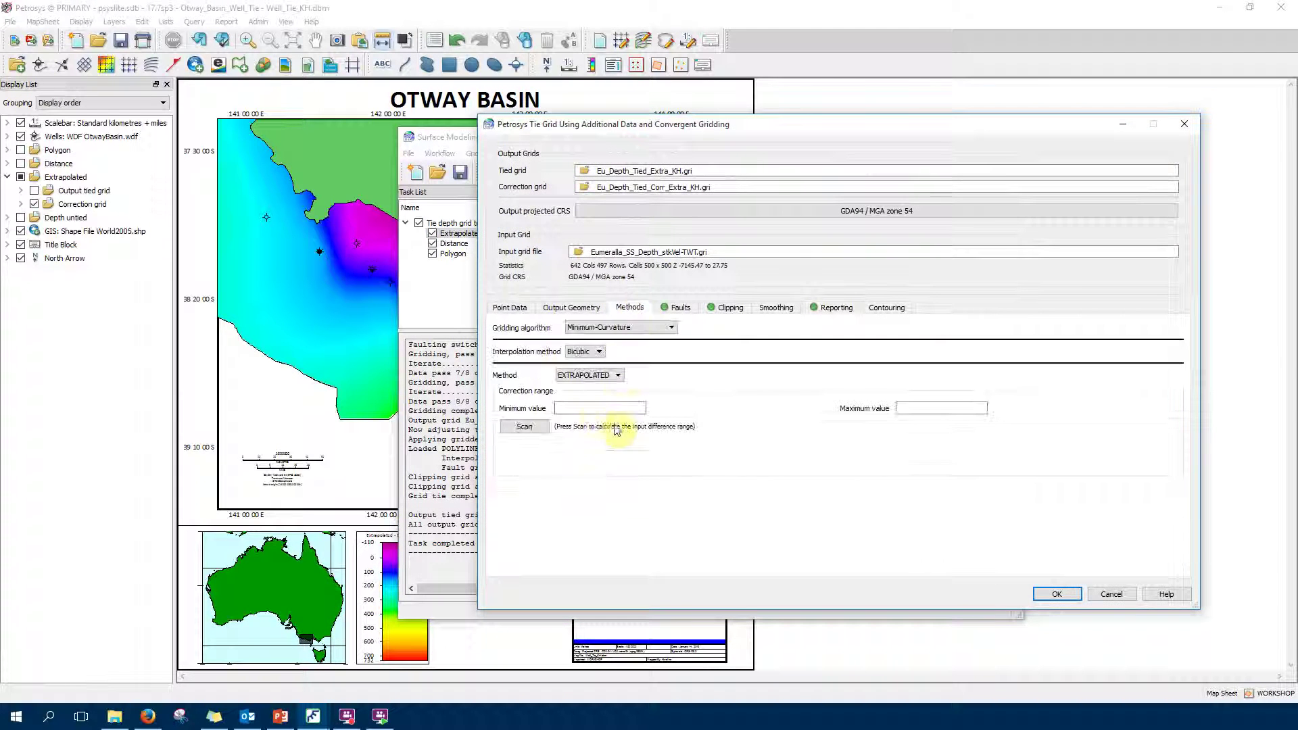
{"action": "left_click", "coordinate": [560, 408]}
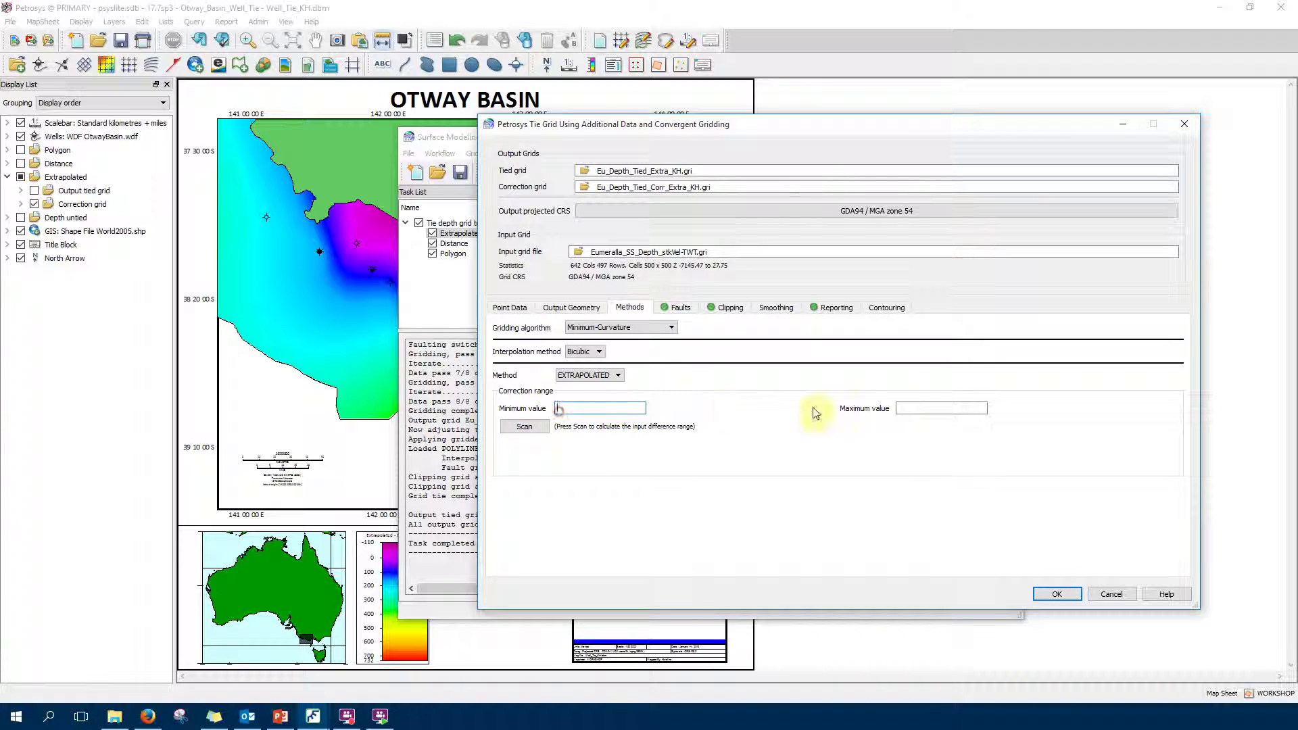
{"action": "left_click", "coordinate": [905, 408]}
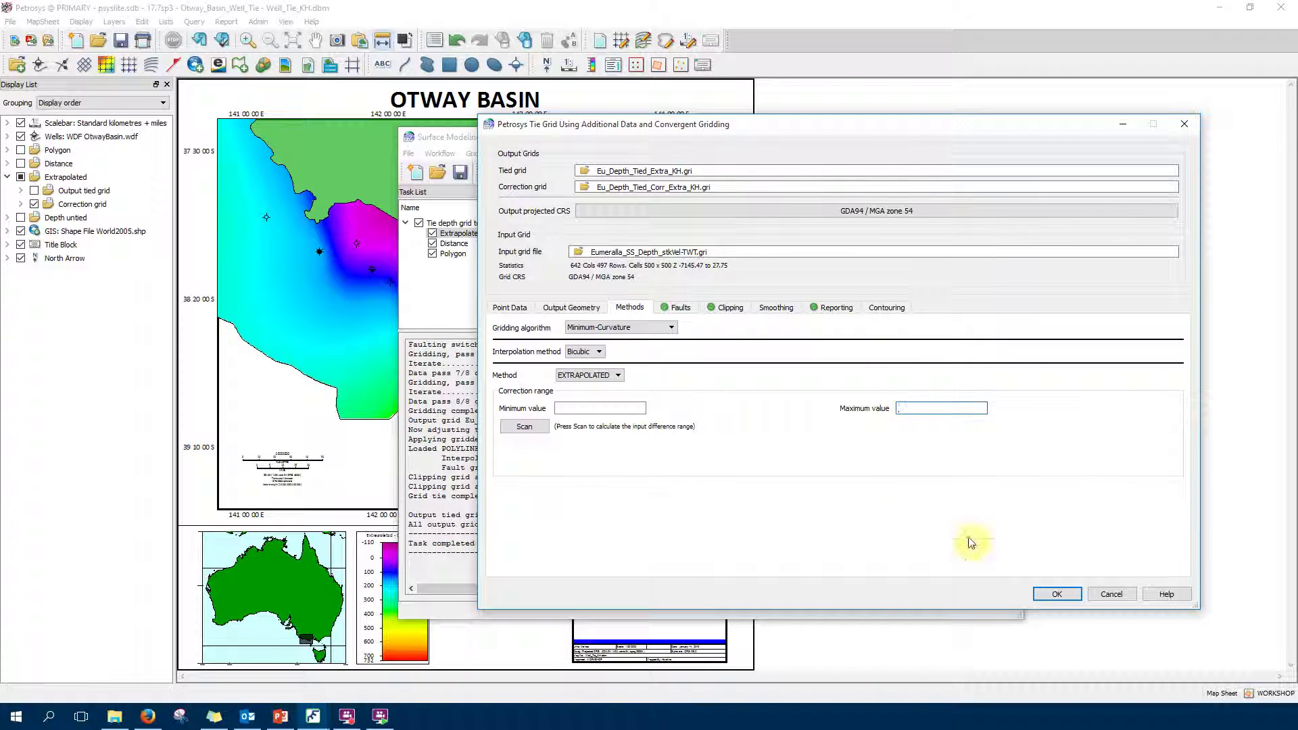
{"action": "left_click", "coordinate": [1114, 594]}
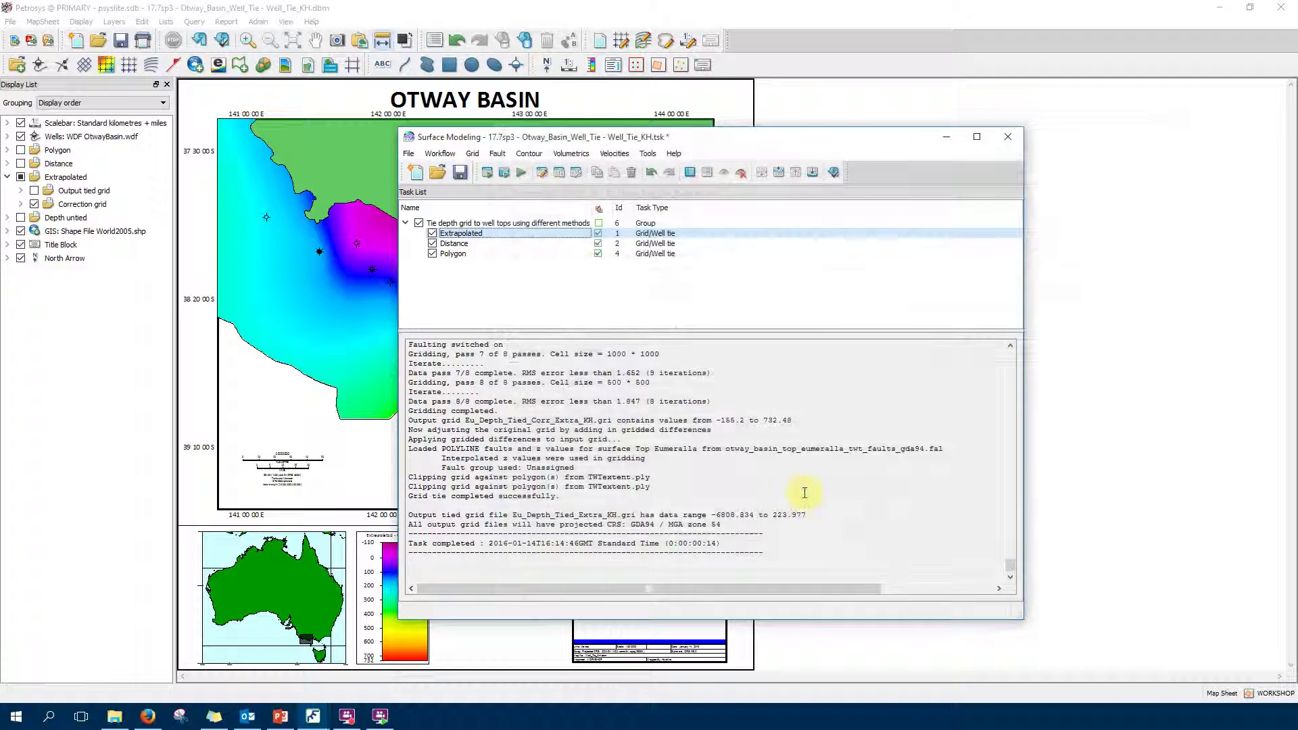
Display the Extrapolated output tied grid, then hide all Extrapolated grids and return to Surface Modeling.
{"action": "left_click", "coordinate": [335, 281]}
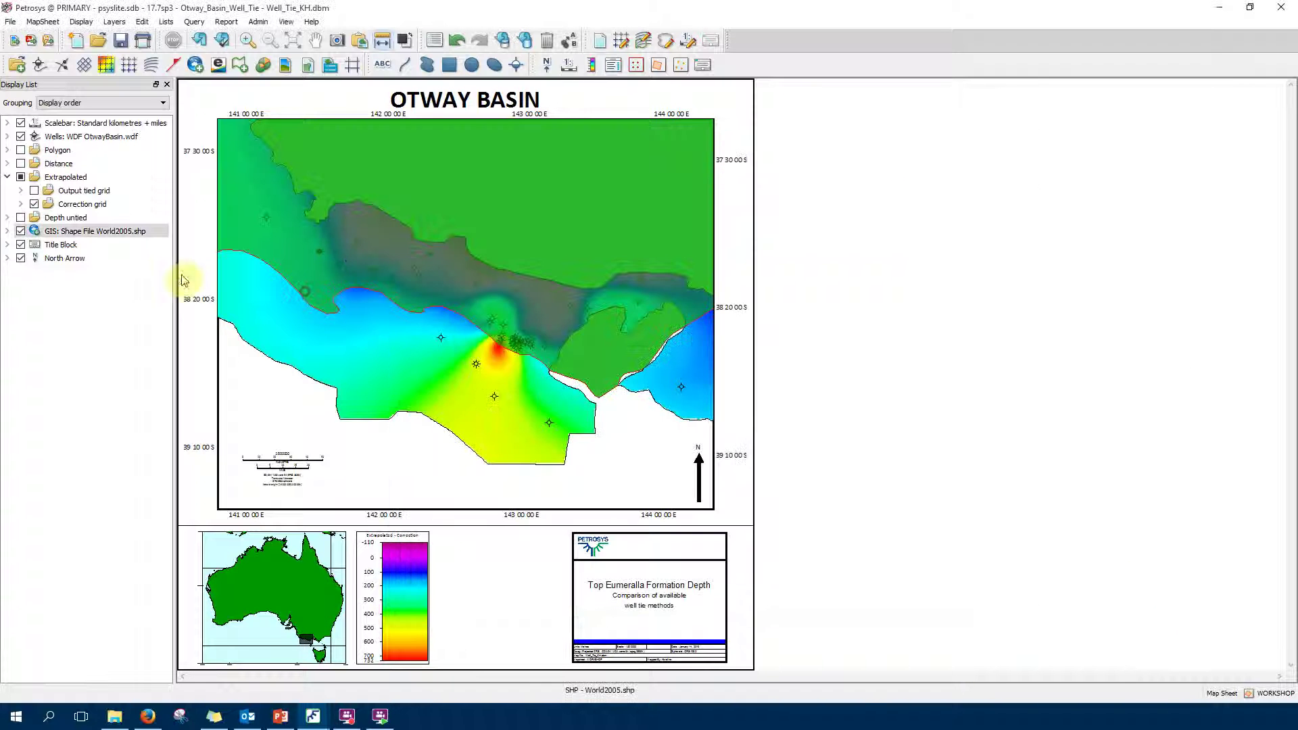
{"action": "left_click", "coordinate": [34, 192]}
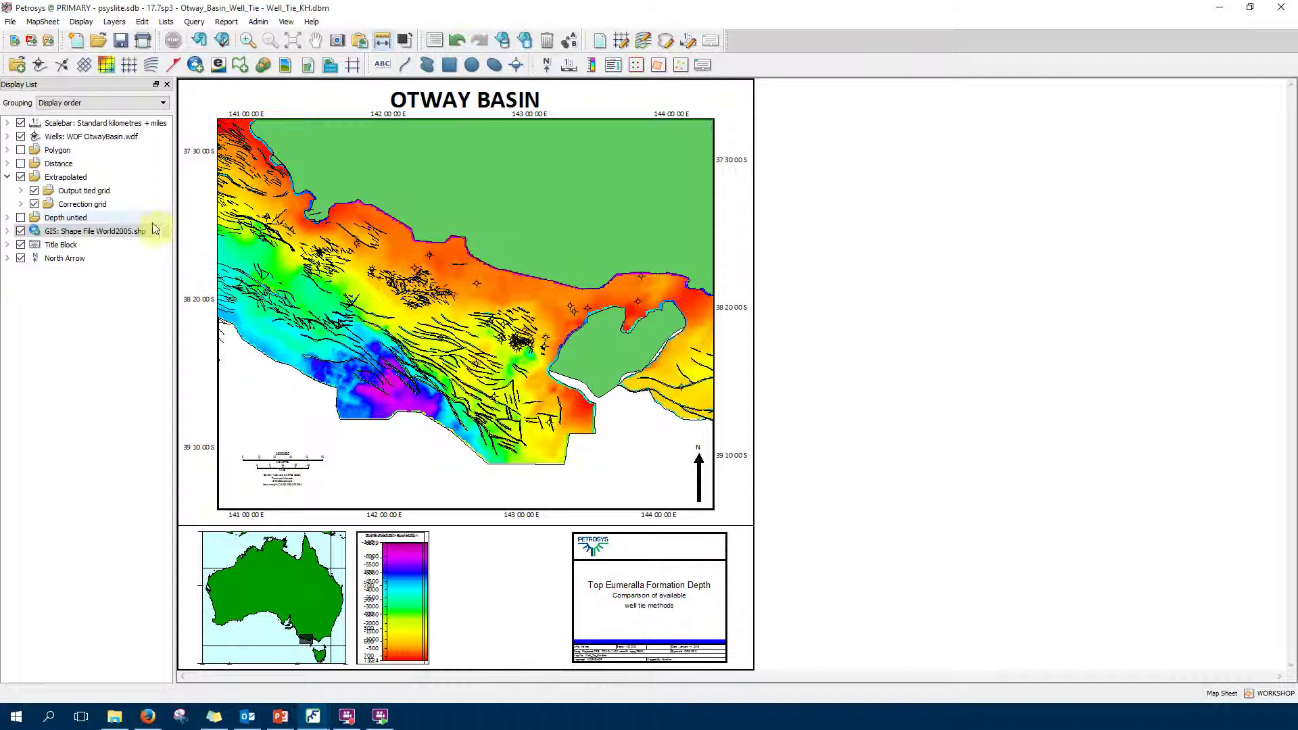
{"action": "left_click", "coordinate": [17, 177]}
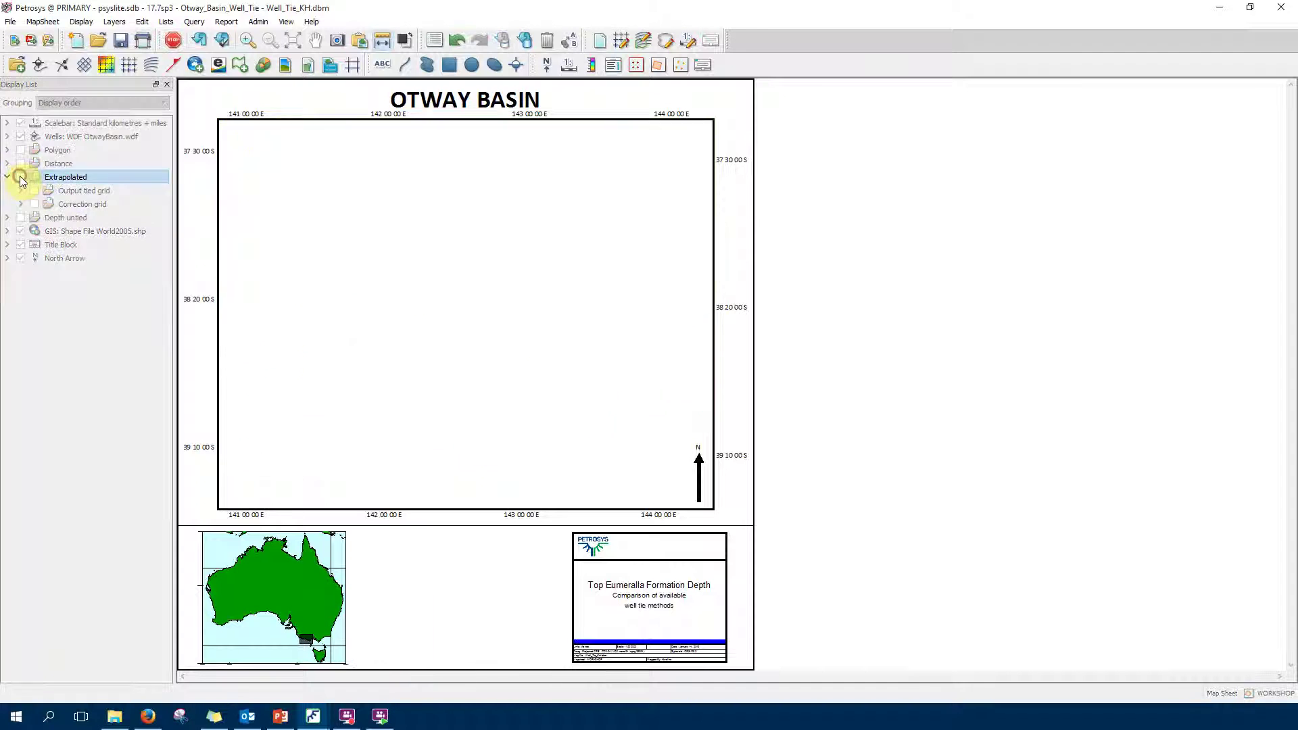
{"action": "mouse_move", "coordinate": [329, 718]}
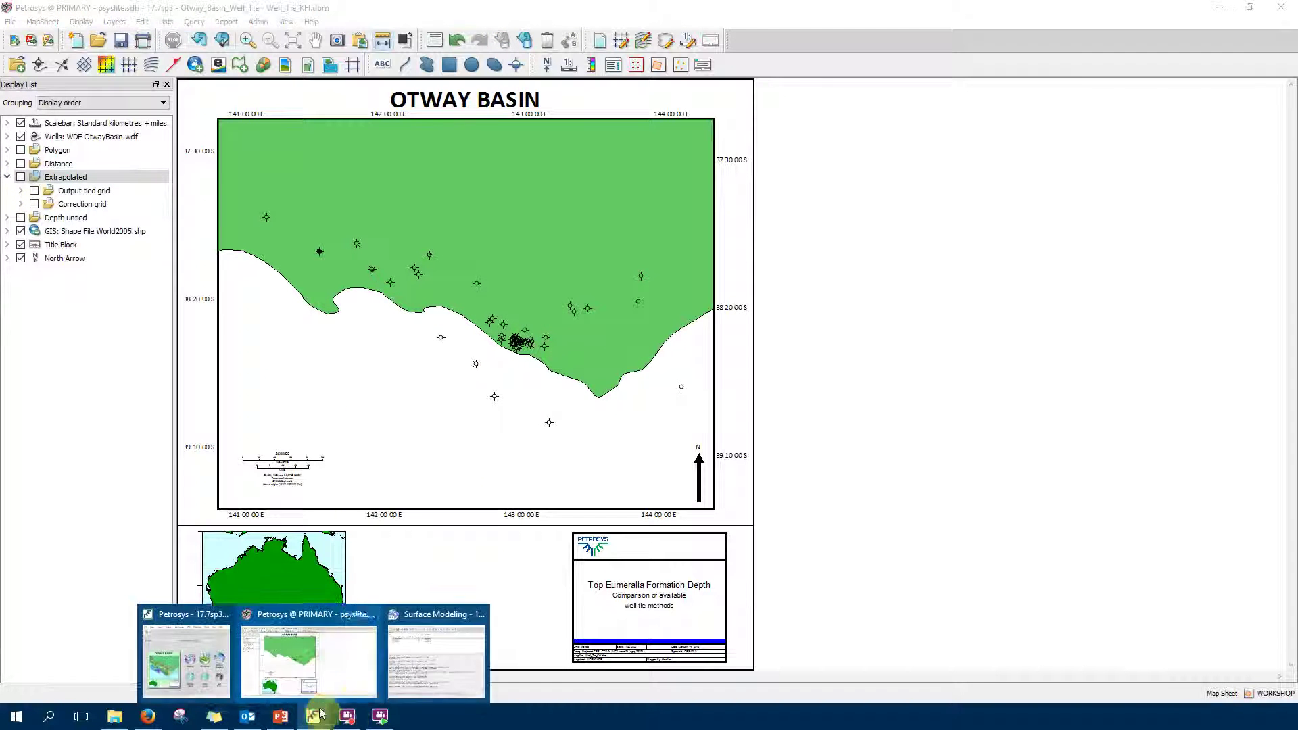
{"action": "left_click", "coordinate": [414, 672]}
{"action": "double_click", "coordinate": [473, 244]}
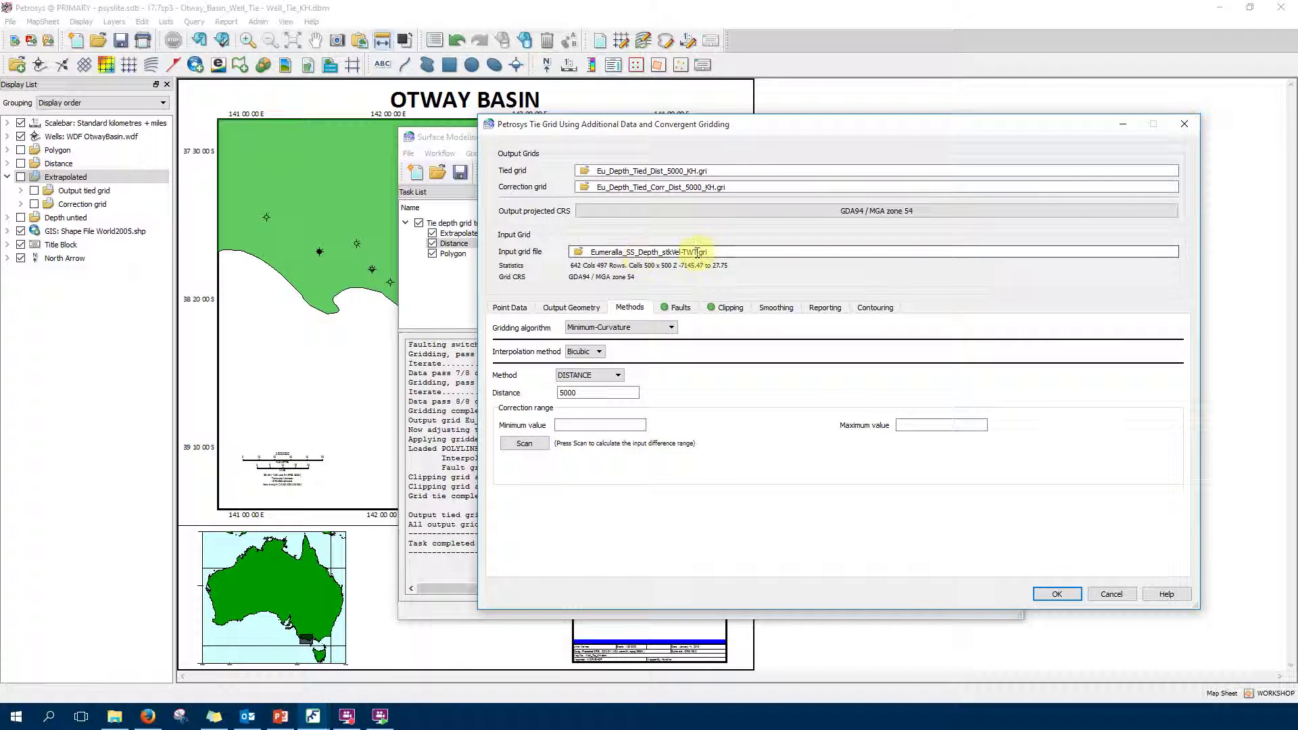
{"action": "left_click", "coordinate": [510, 307]}
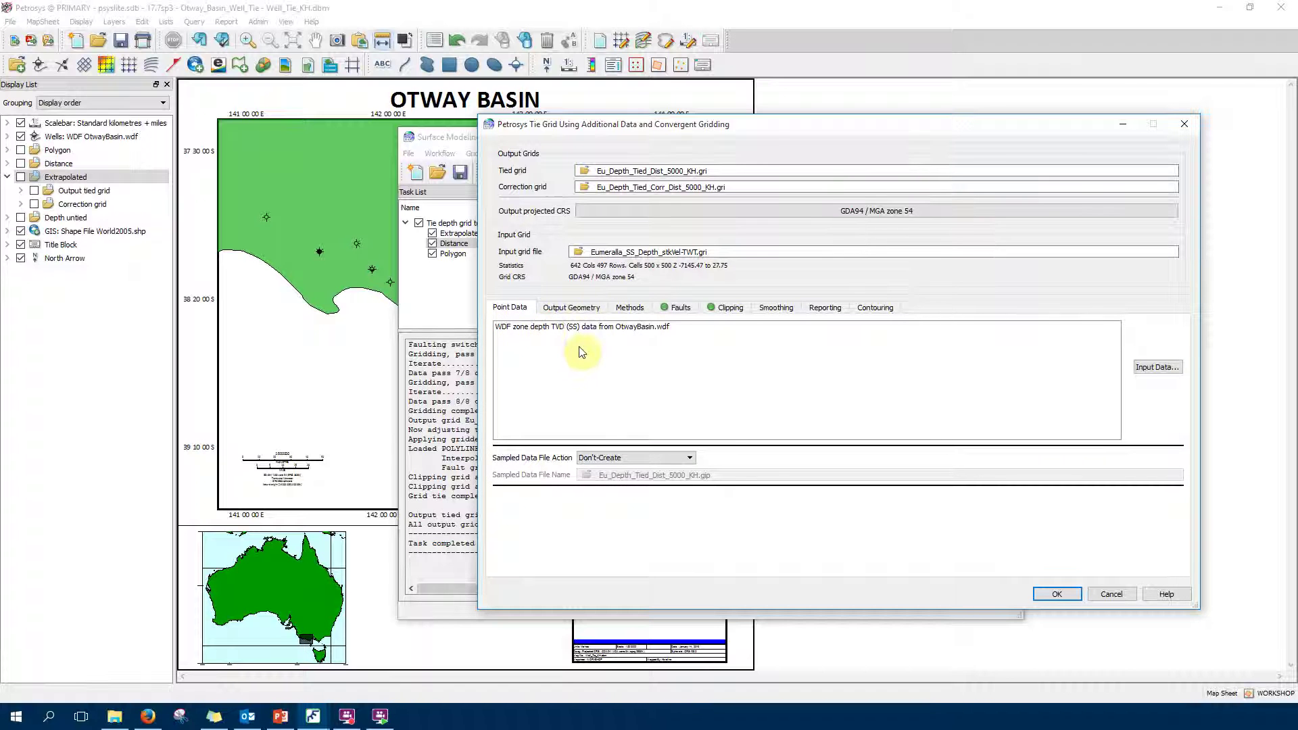
{"action": "left_click", "coordinate": [630, 308]}
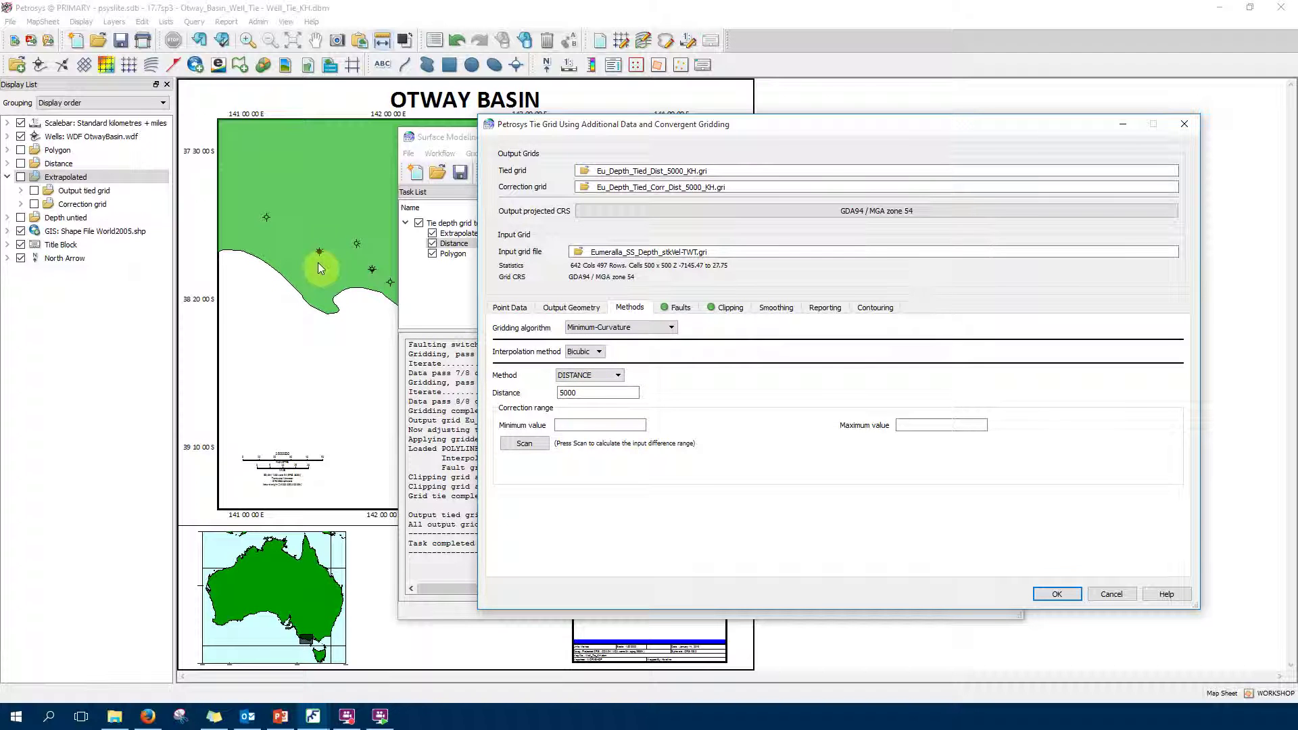
{"action": "left_click", "coordinate": [304, 348]}
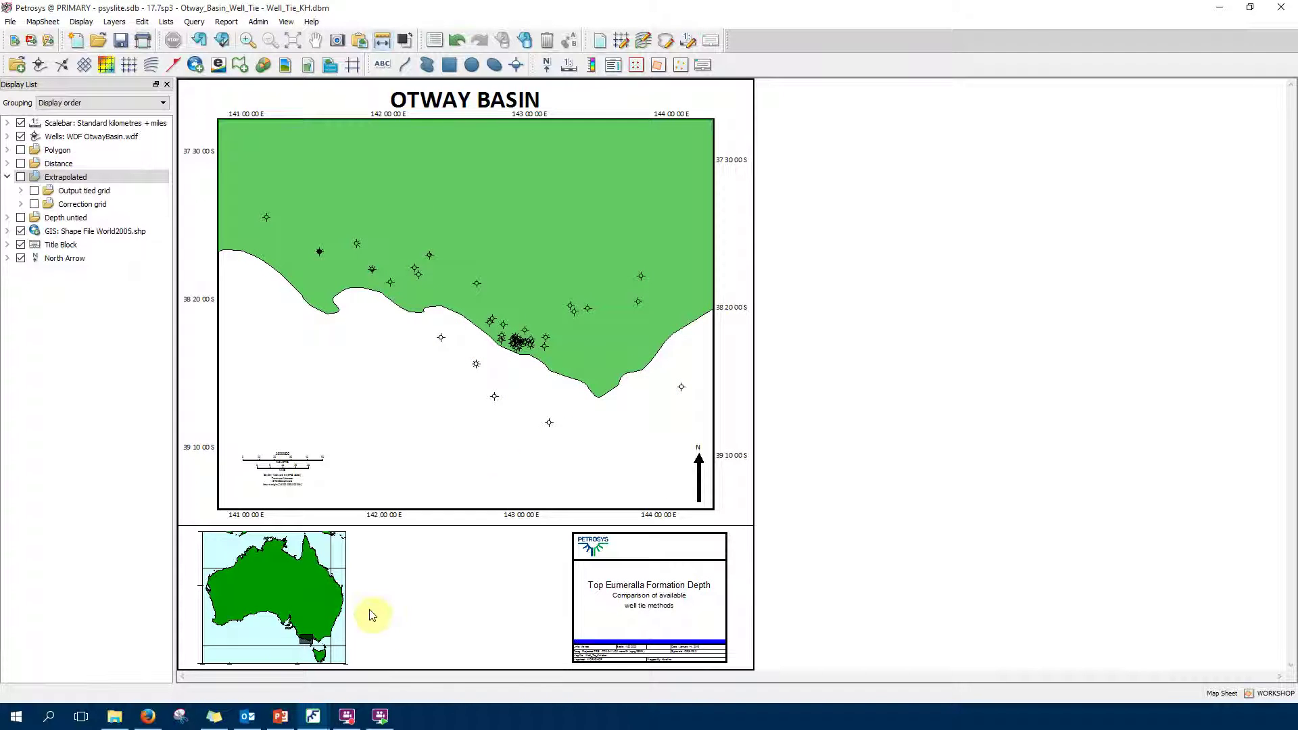
{"action": "mouse_move", "coordinate": [314, 716]}
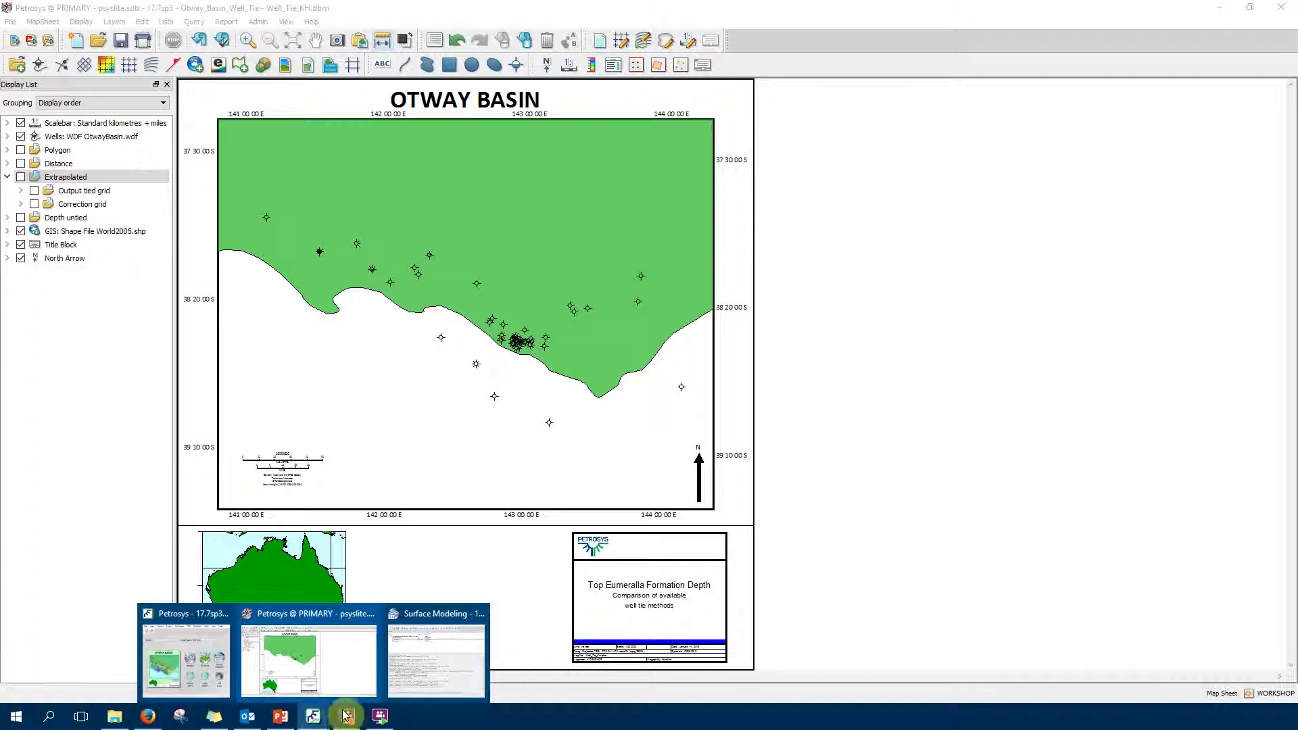
{"action": "left_click", "coordinate": [420, 684]}
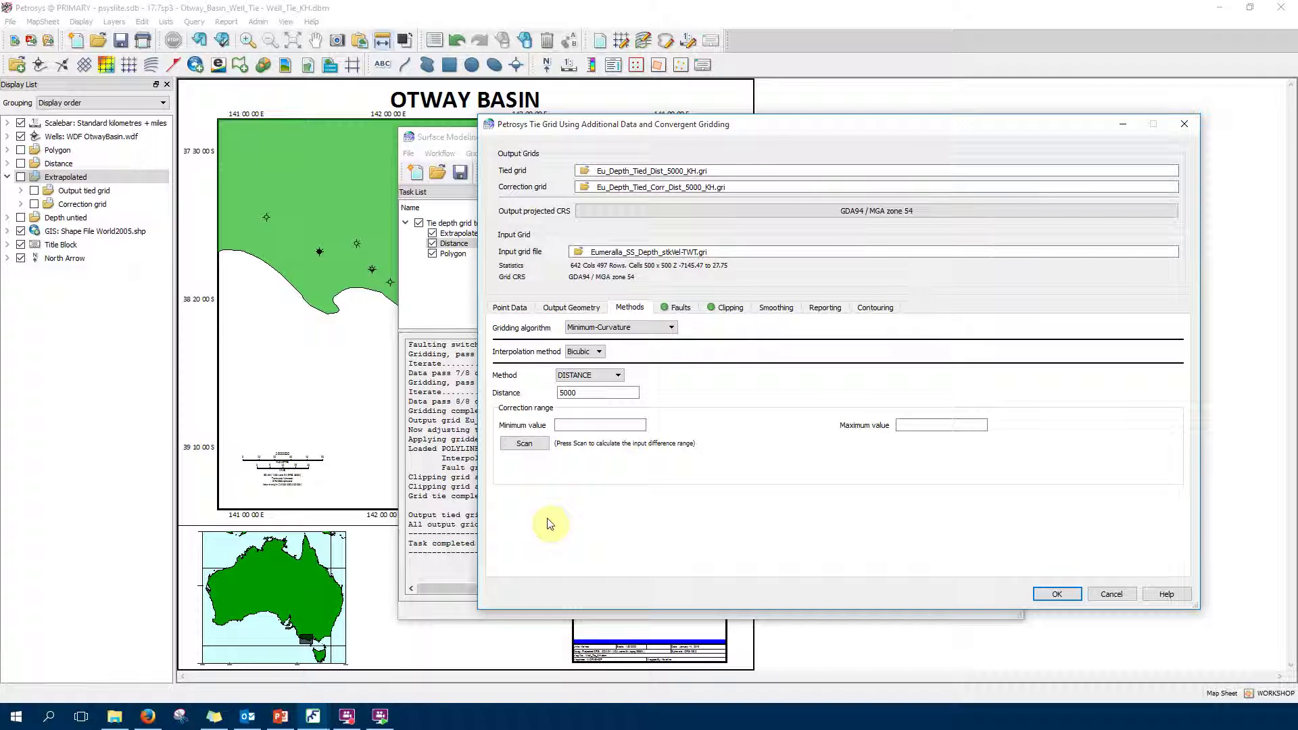
{"action": "left_click", "coordinate": [1111, 598]}
{"action": "left_click", "coordinate": [304, 365]}
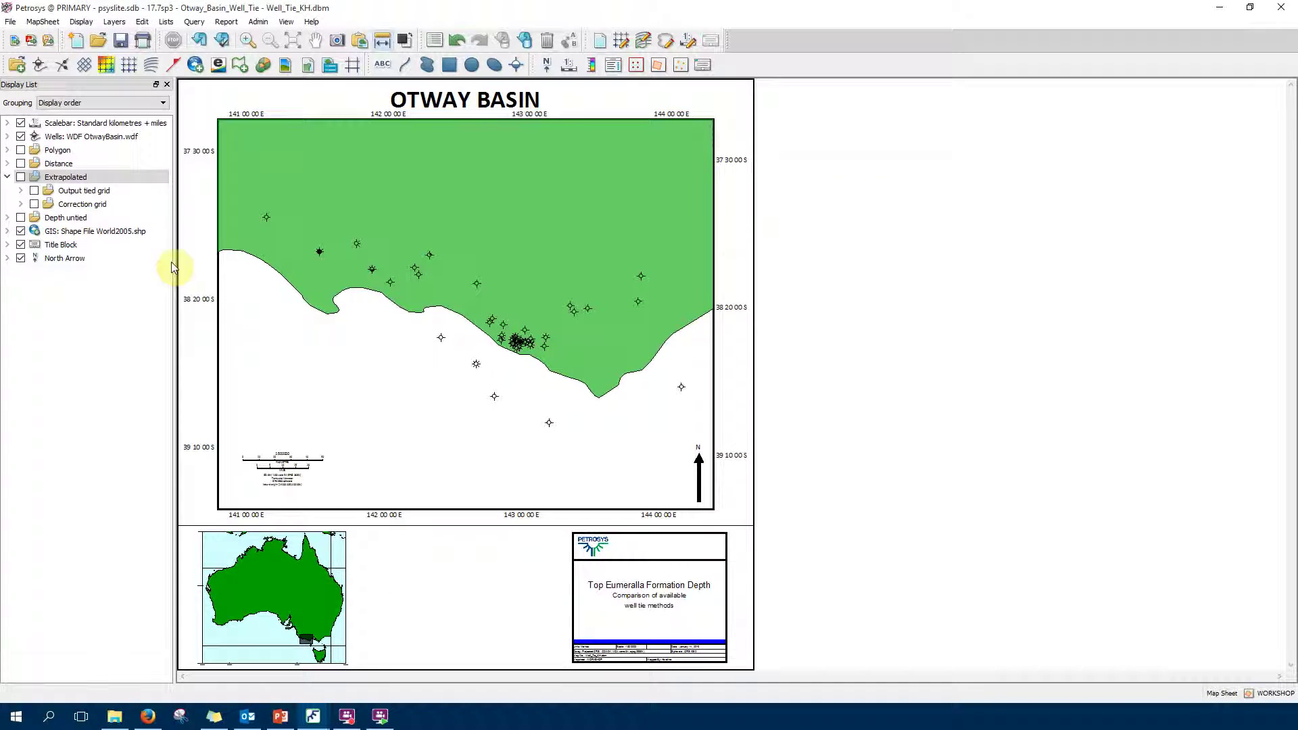
Show the Distance correction grid and zoom into a pair of wells to see their halos.
{"action": "left_click", "coordinate": [8, 176]}
{"action": "left_click", "coordinate": [8, 163]}
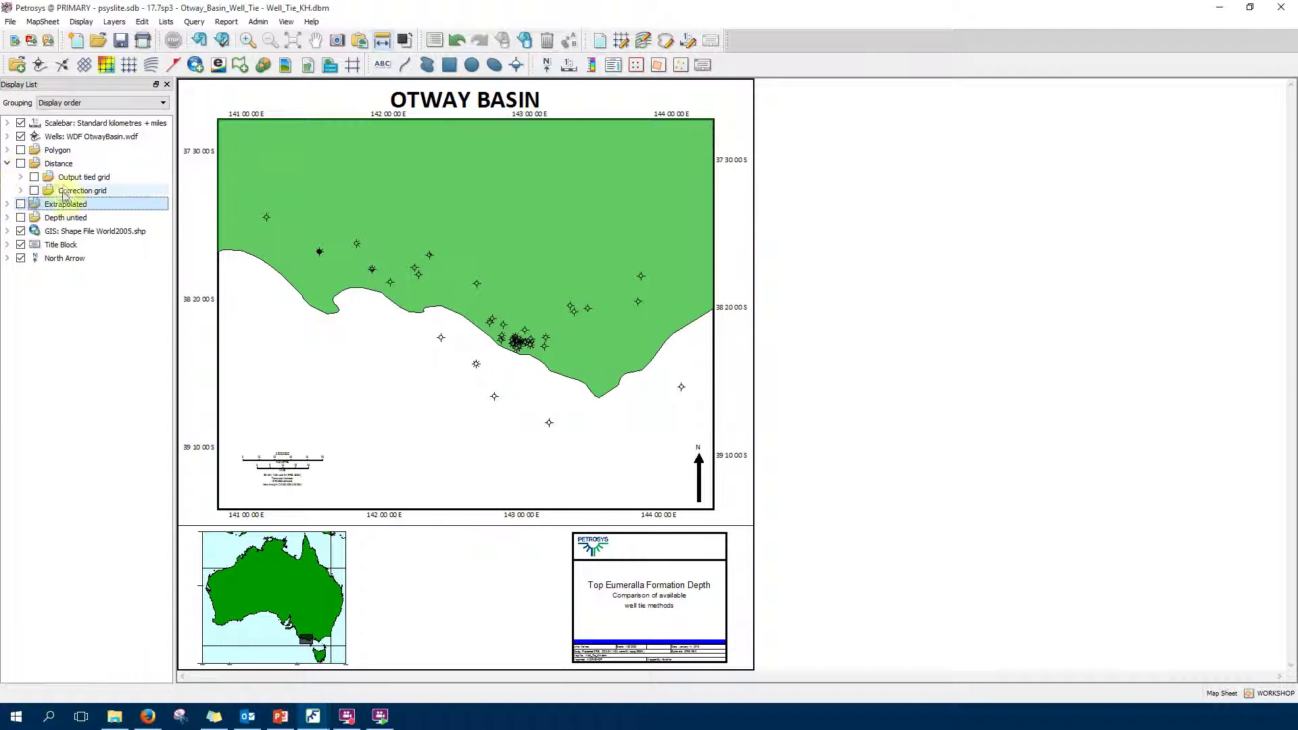
{"action": "left_click", "coordinate": [35, 191]}
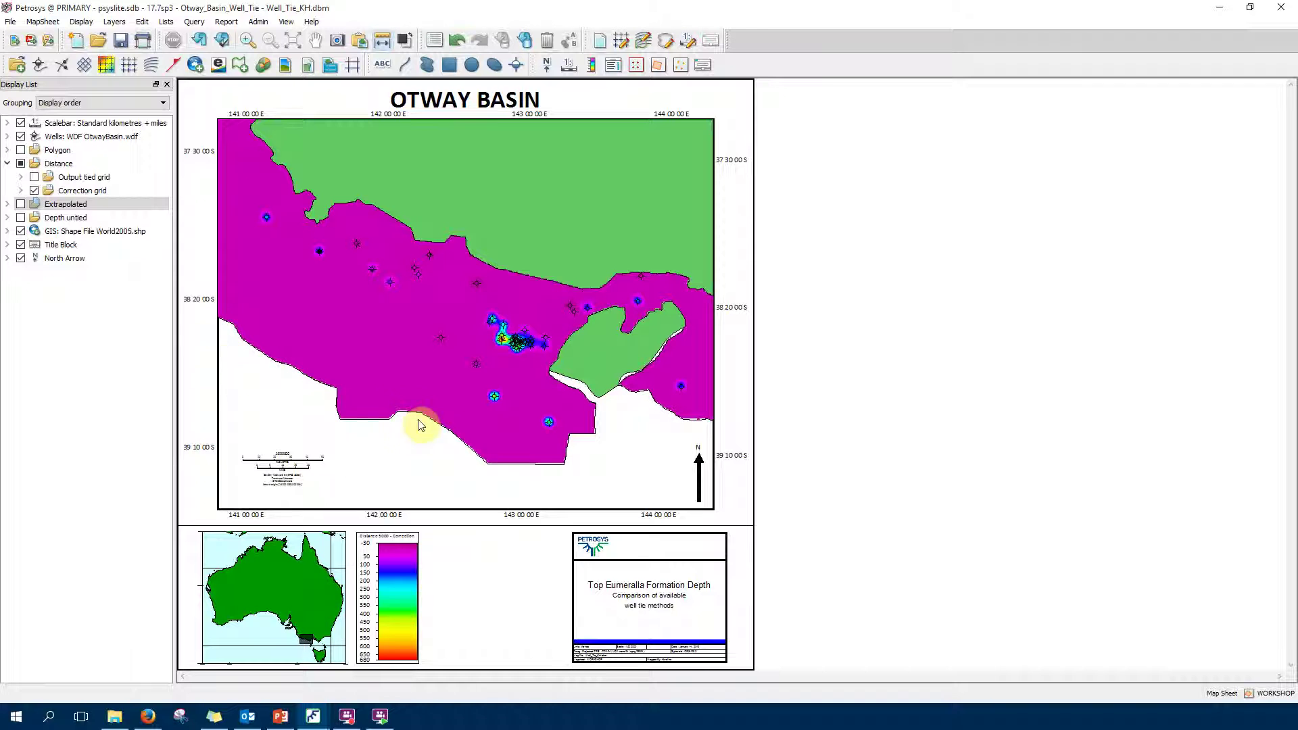
{"action": "left_click", "coordinate": [463, 318]}
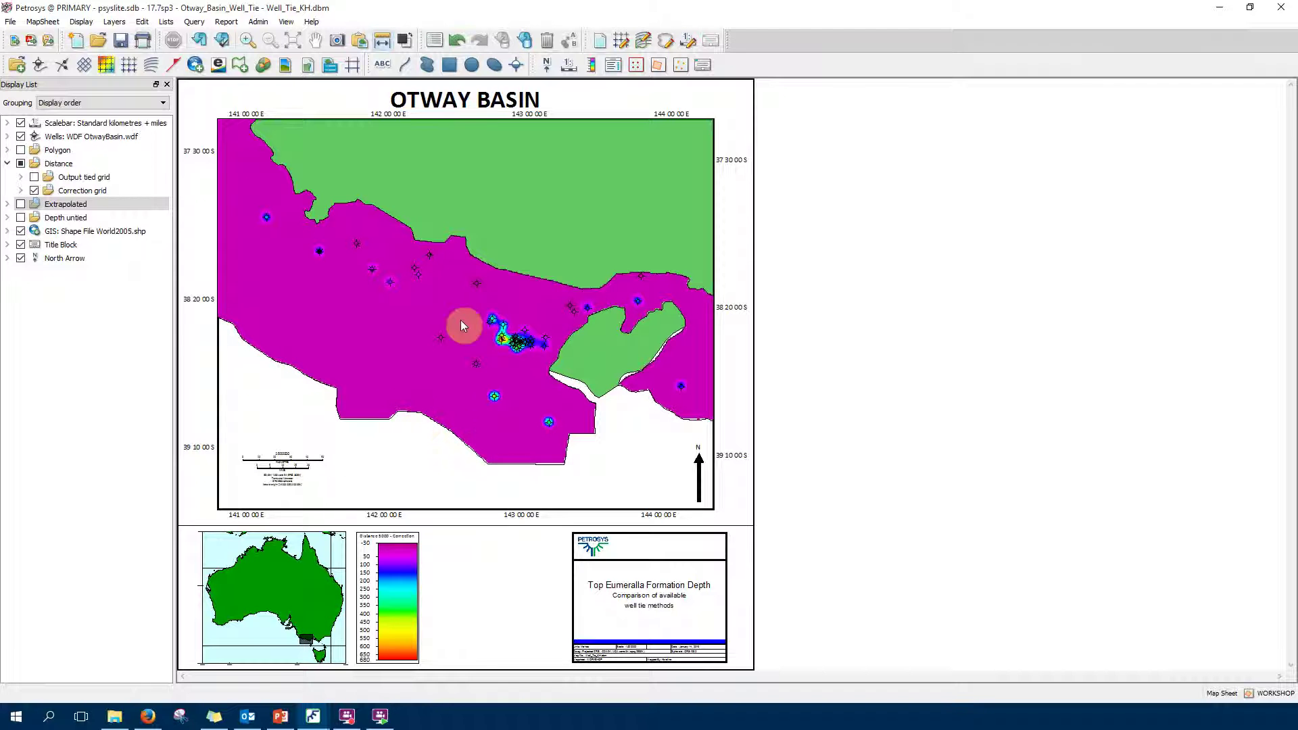
{"action": "left_click", "coordinate": [247, 40]}
{"action": "left_click_drag", "start_coordinate": [462, 360], "coordinate": [579, 444]}
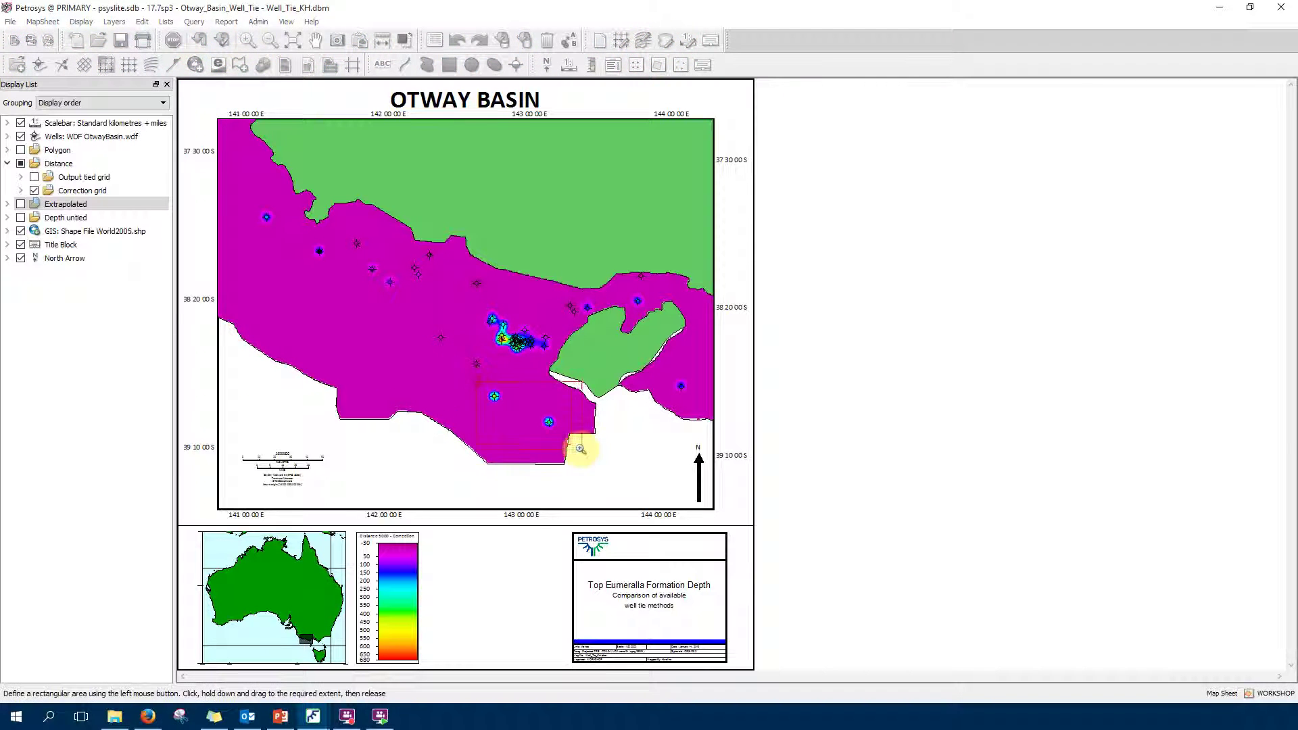
Measure about 2523 m outward from the upper well.
{"action": "left_click", "coordinate": [382, 40]}
{"action": "left_click_drag", "start_coordinate": [420, 209], "coordinate": [393, 273]}
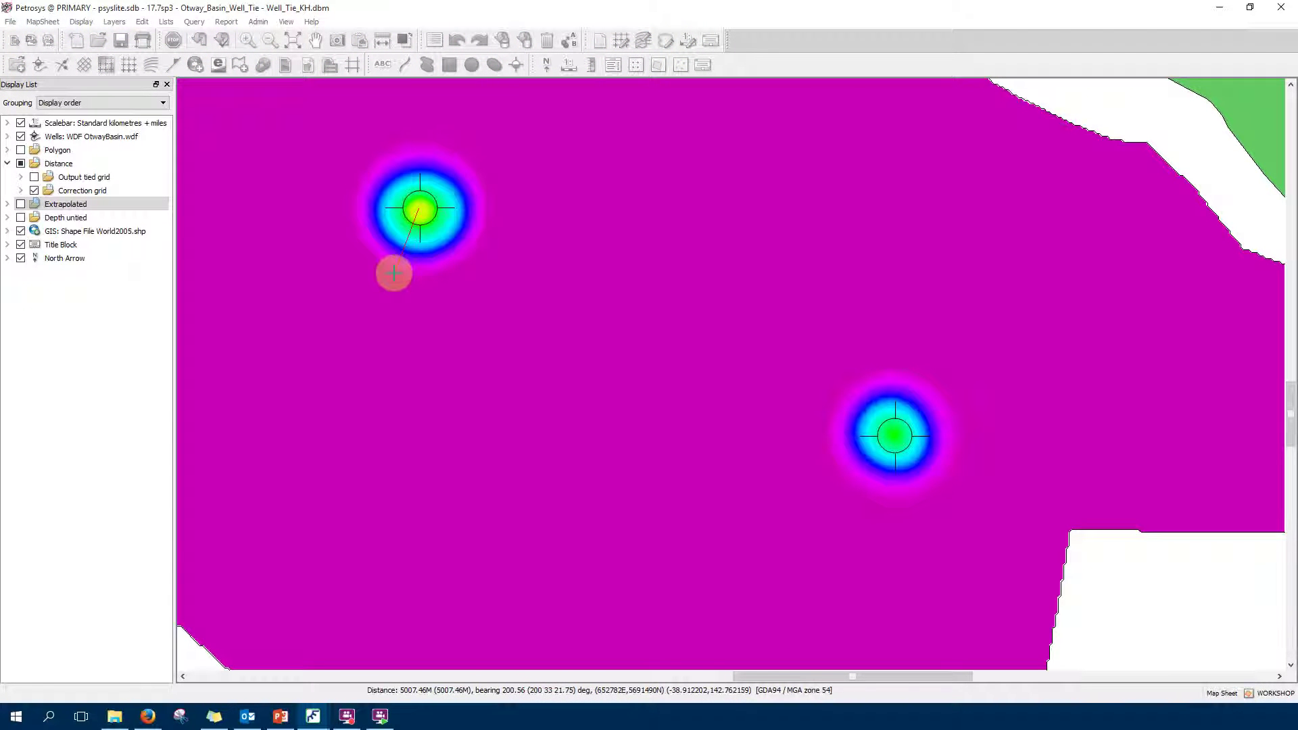
{"action": "left_click_drag", "start_coordinate": [393, 273], "coordinate": [439, 271]}
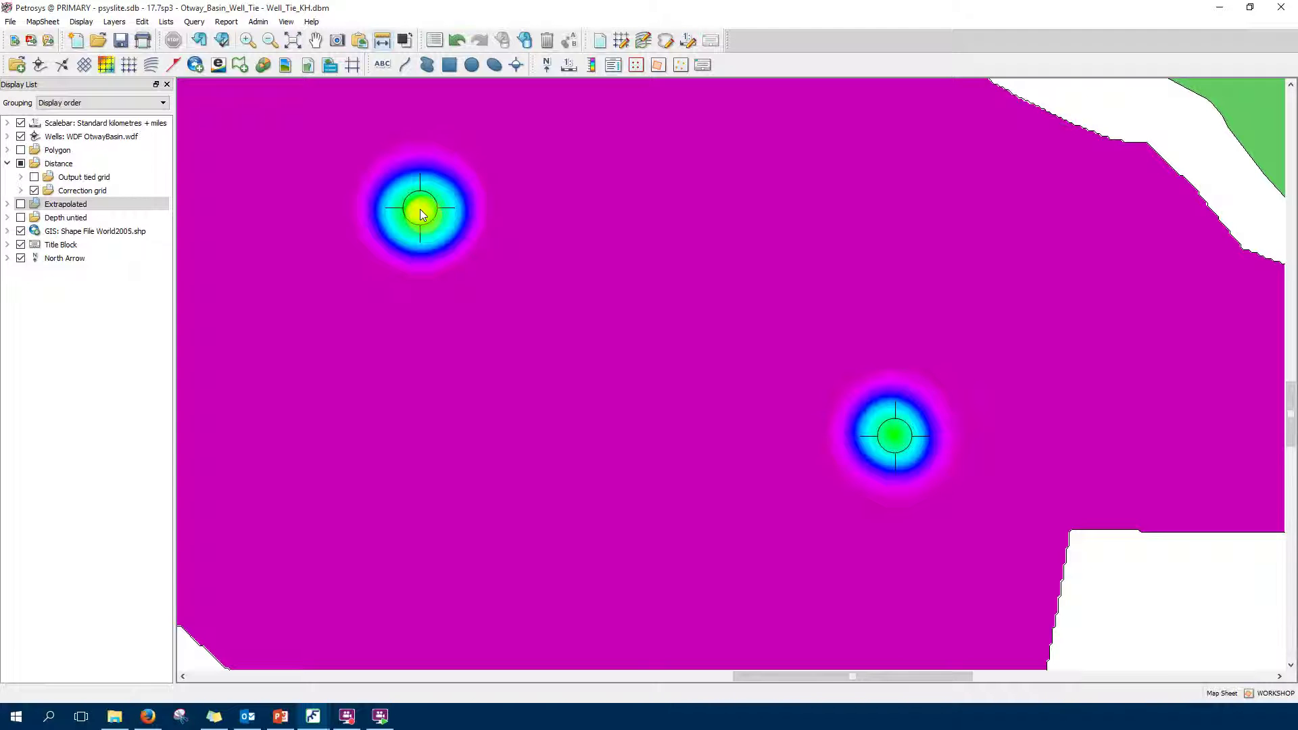
Swap the Distance correction grid for the distance-tied grid over the full sheet, then hide it.
{"action": "left_click", "coordinate": [34, 190]}
{"action": "left_click", "coordinate": [34, 177]}
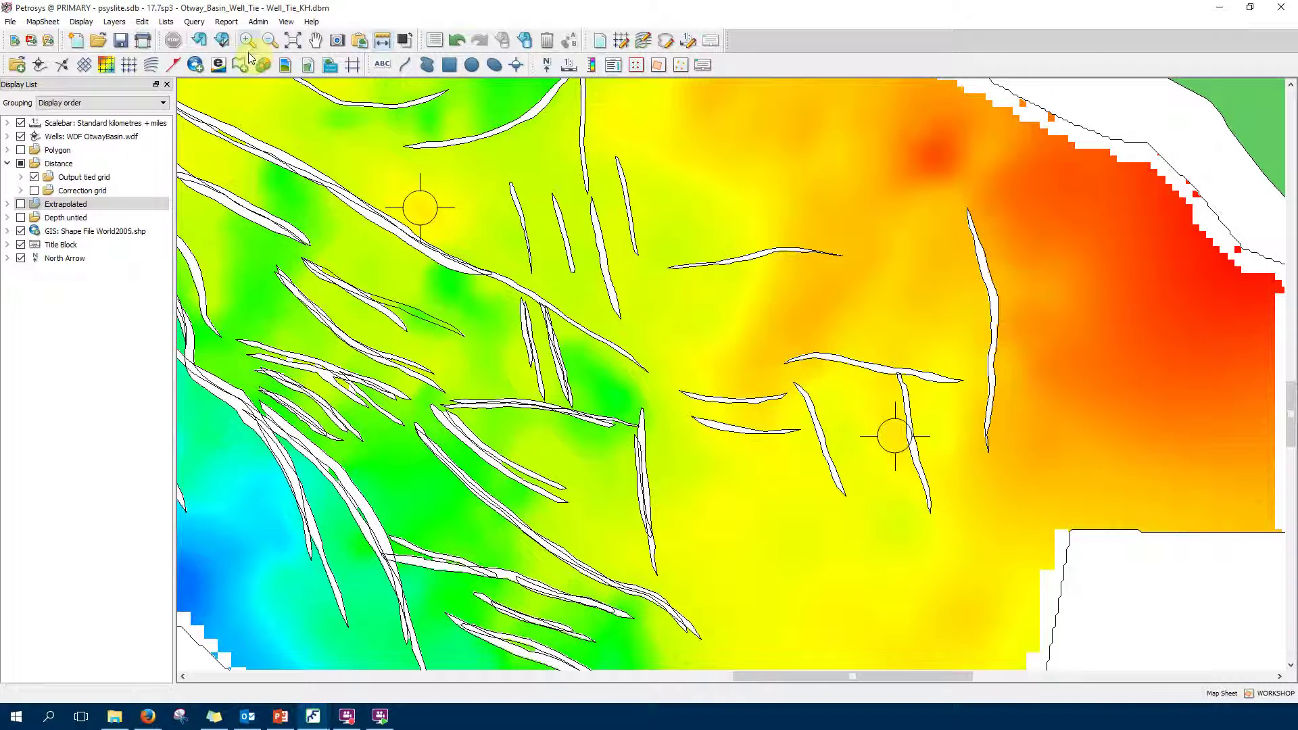
{"action": "left_click", "coordinate": [295, 46]}
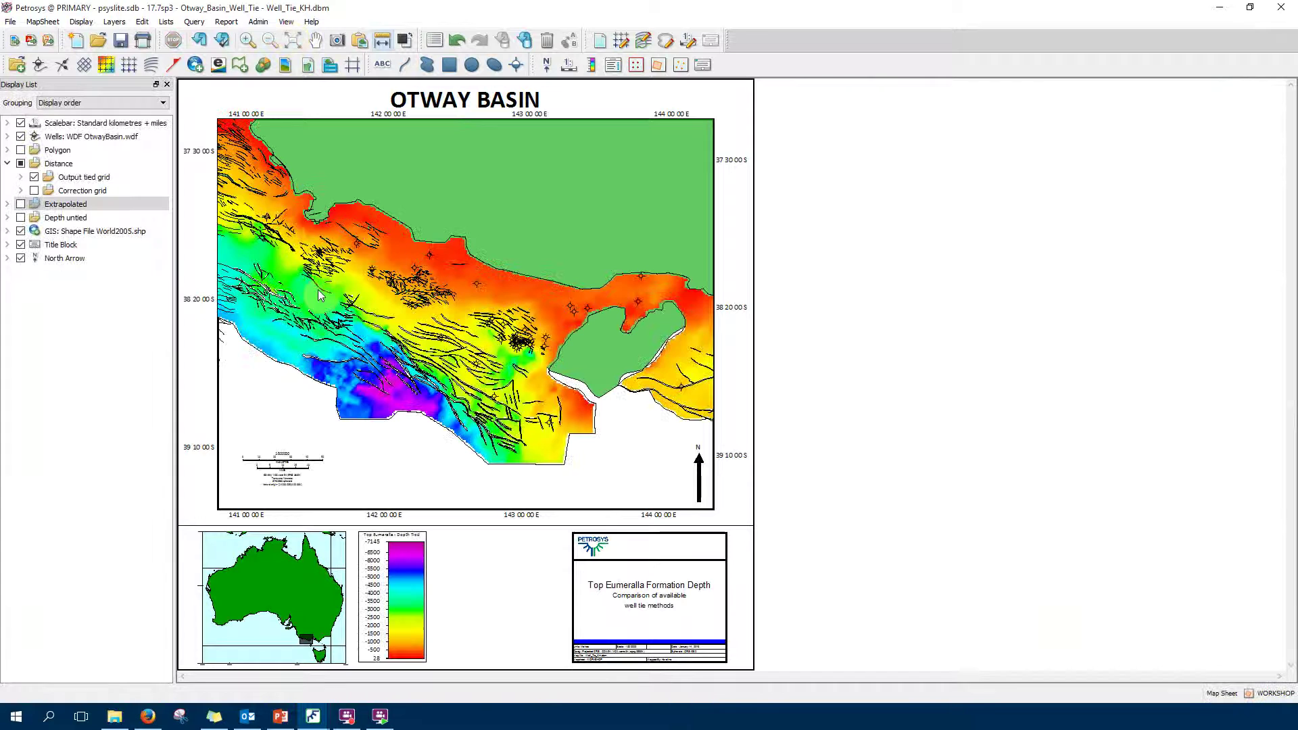
{"action": "left_click", "coordinate": [34, 177]}
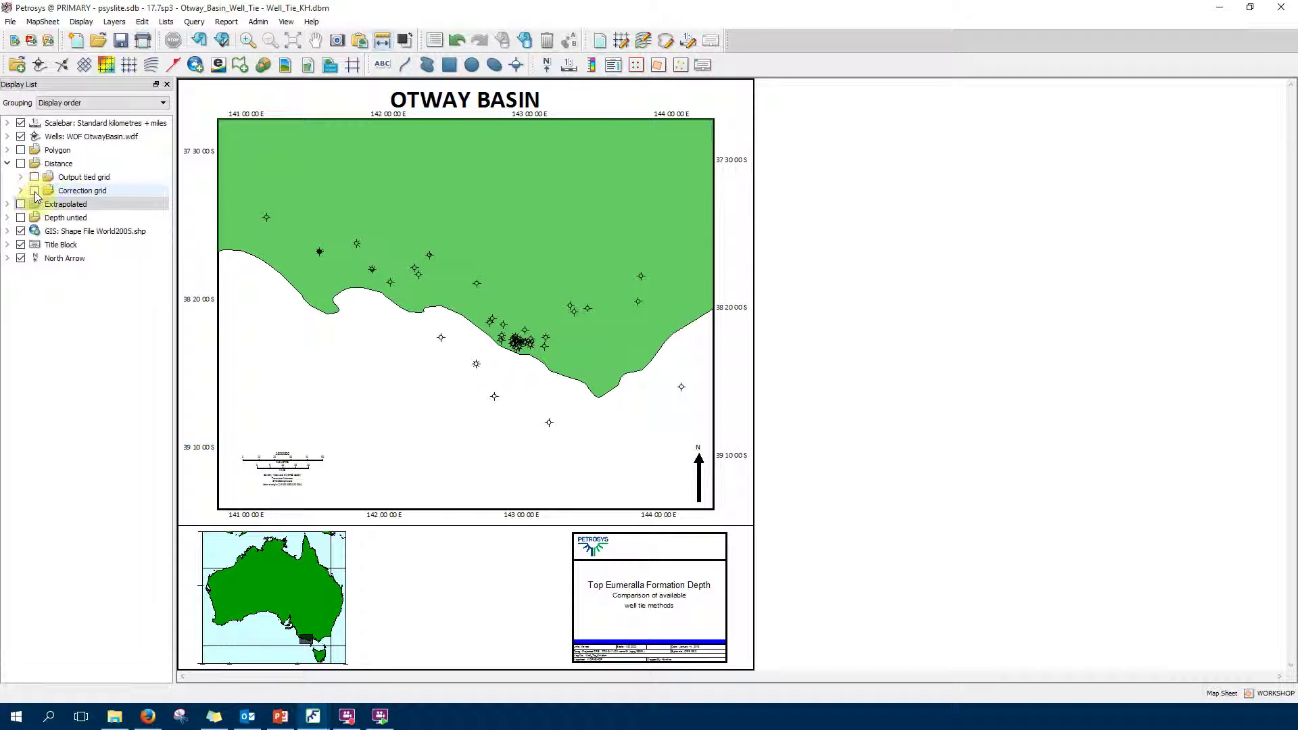
Briefly redisplay the Distance correction grid, then hide and collapse the Distance group.
{"action": "left_click", "coordinate": [34, 191]}
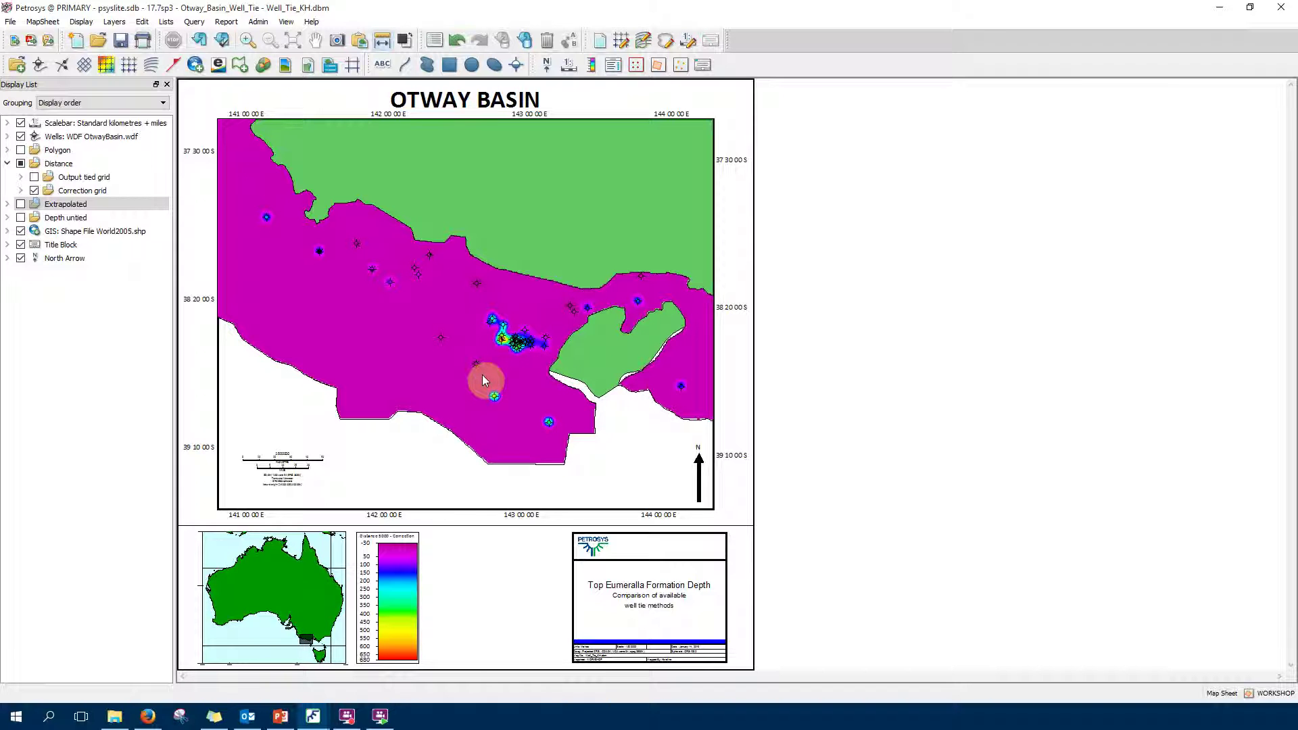
{"action": "left_click", "coordinate": [314, 722]}
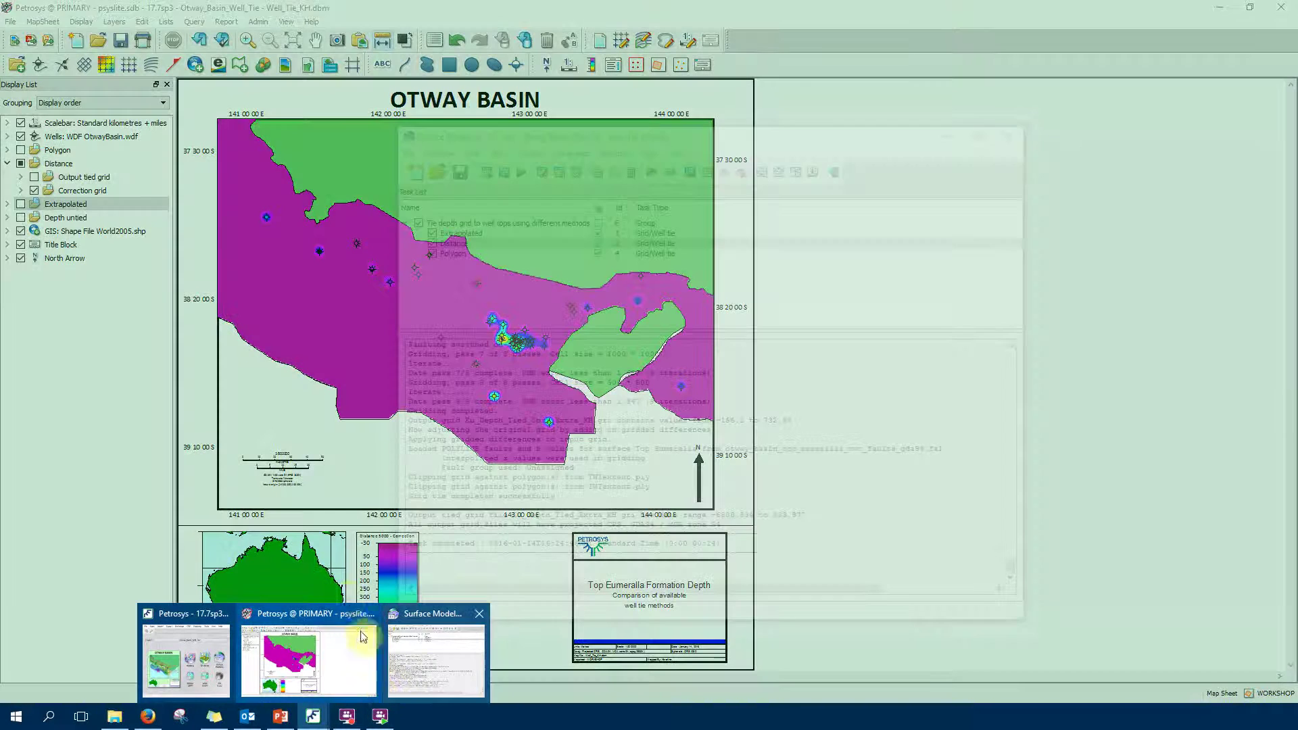
{"action": "left_click", "coordinate": [326, 668]}
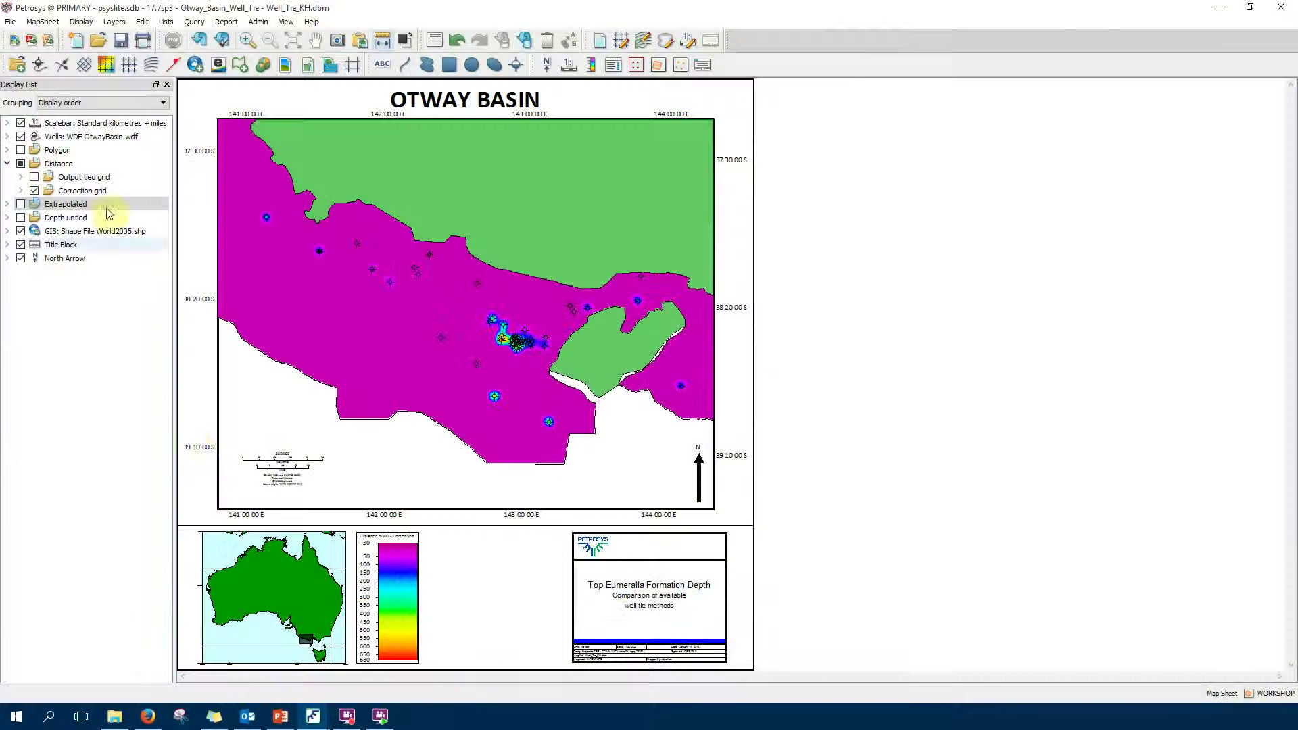
{"action": "left_click", "coordinate": [20, 163]}
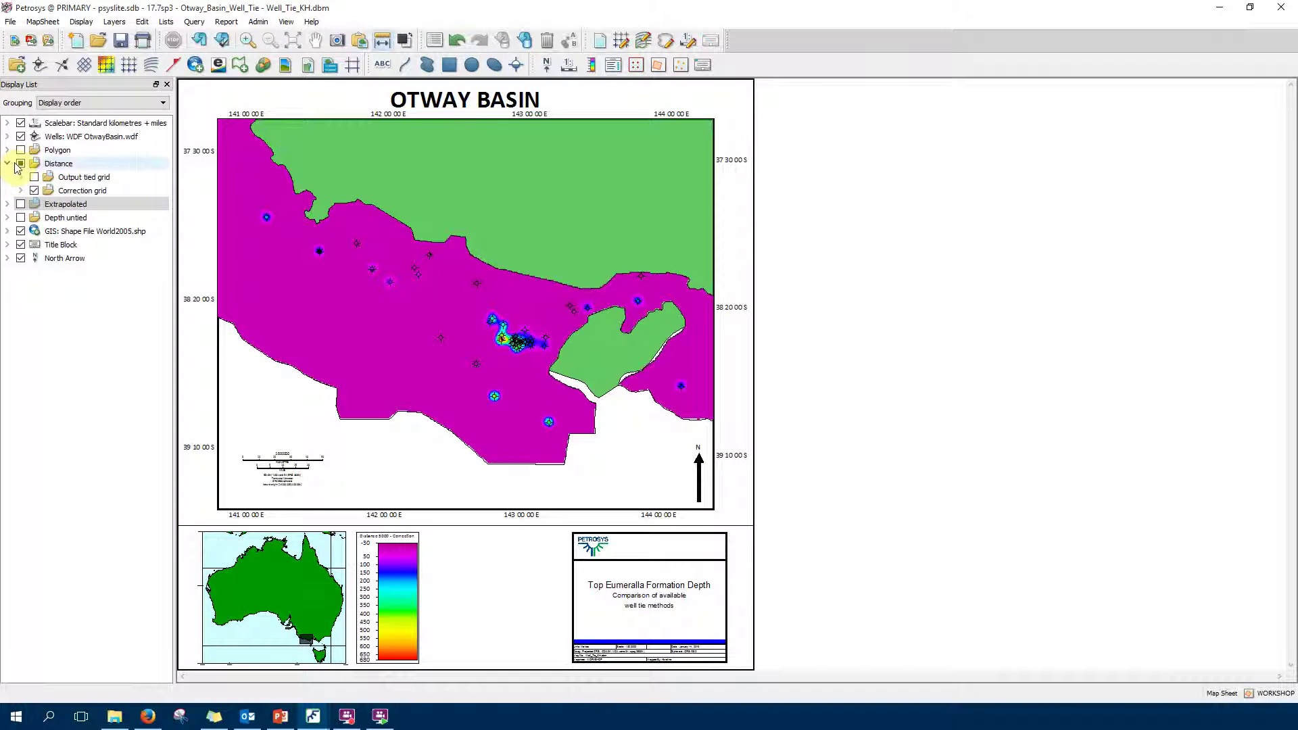
{"action": "left_click", "coordinate": [8, 163]}
Show the well-tie polygon outlines, select one polygon, and bring Surface Modeling forward.
{"action": "left_click", "coordinate": [7, 150]}
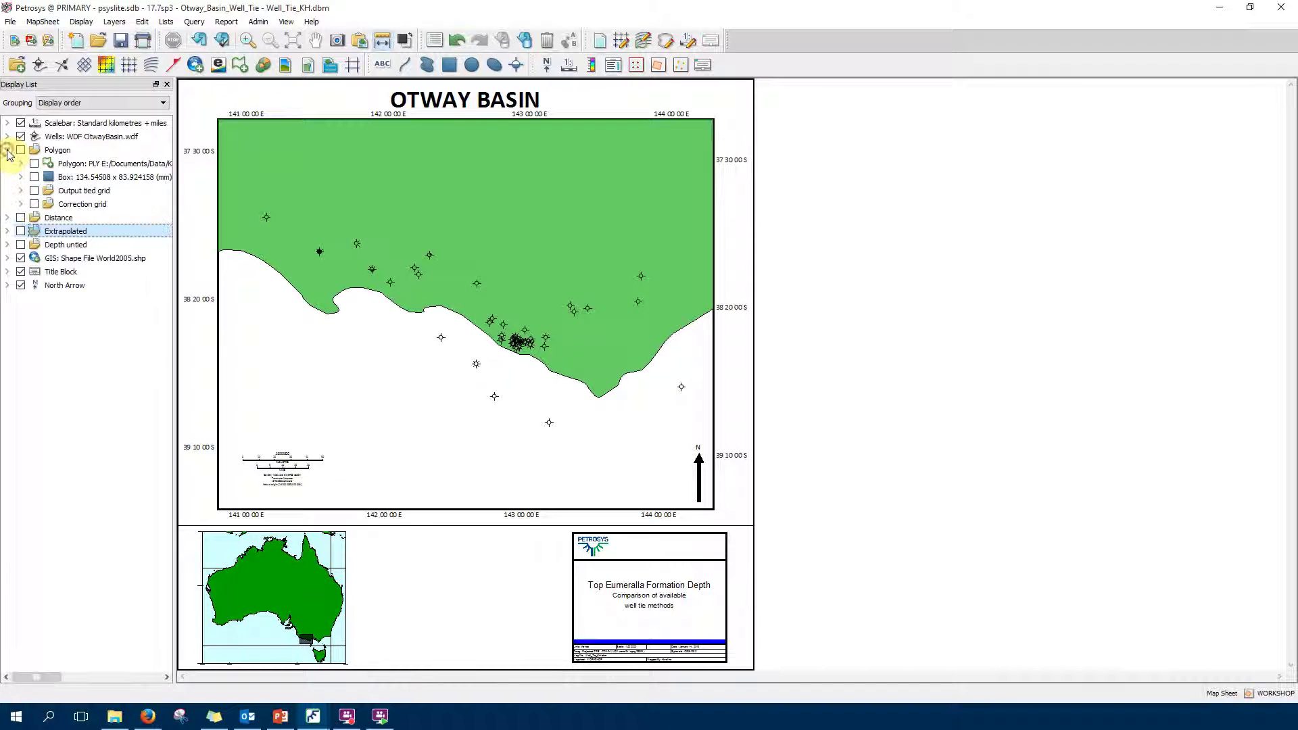
{"action": "left_click", "coordinate": [34, 164]}
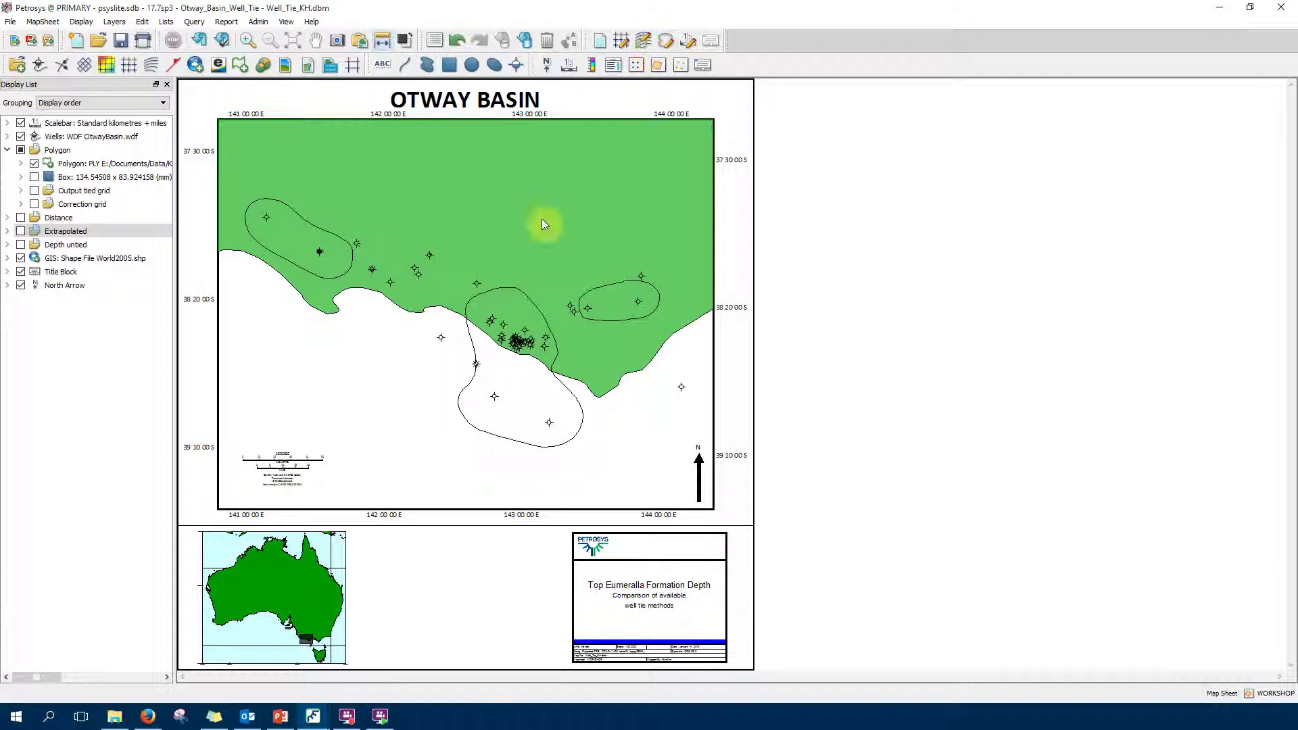
{"action": "left_click", "coordinate": [486, 291]}
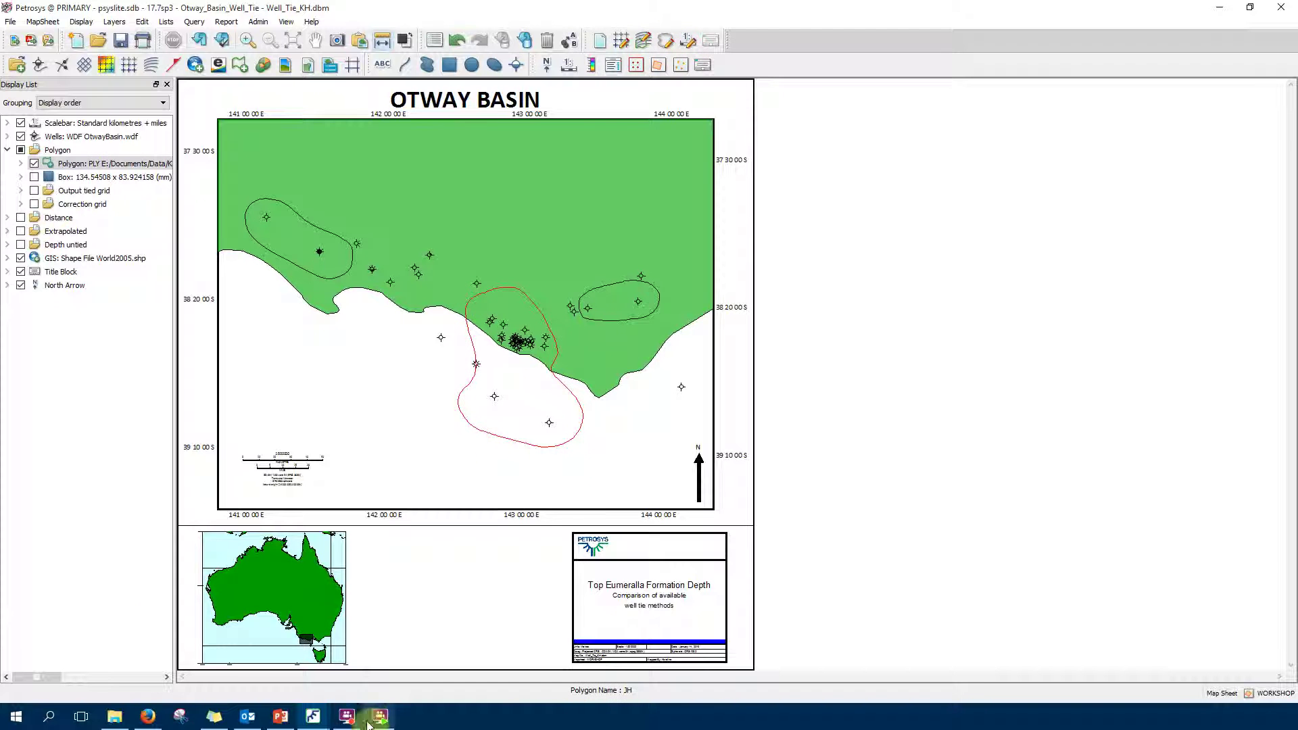
{"action": "mouse_move", "coordinate": [379, 716]}
{"action": "left_click", "coordinate": [420, 679]}
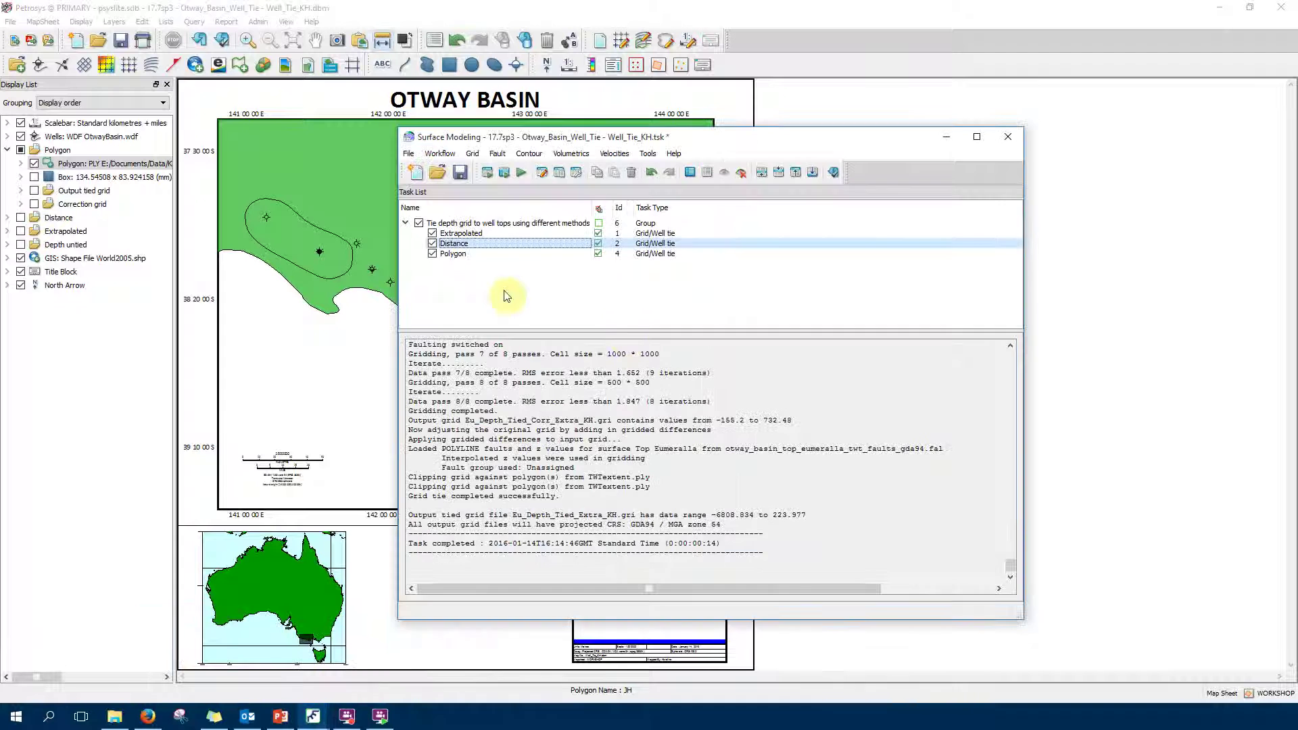
Review the Polygon tie task's Well Tie.ply point data and KH, JH, MB polygon method settings, leaving them unchanged.
{"action": "double_click", "coordinate": [475, 254]}
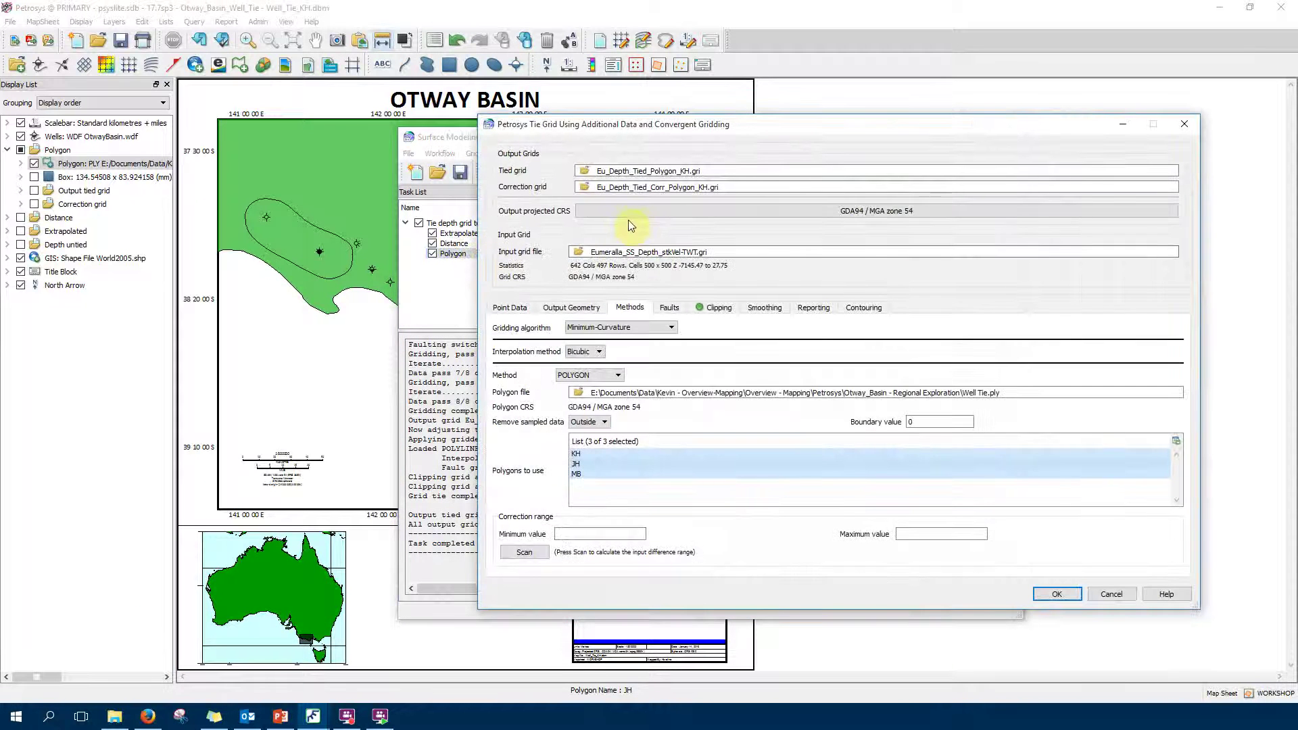
{"action": "left_click", "coordinate": [517, 308]}
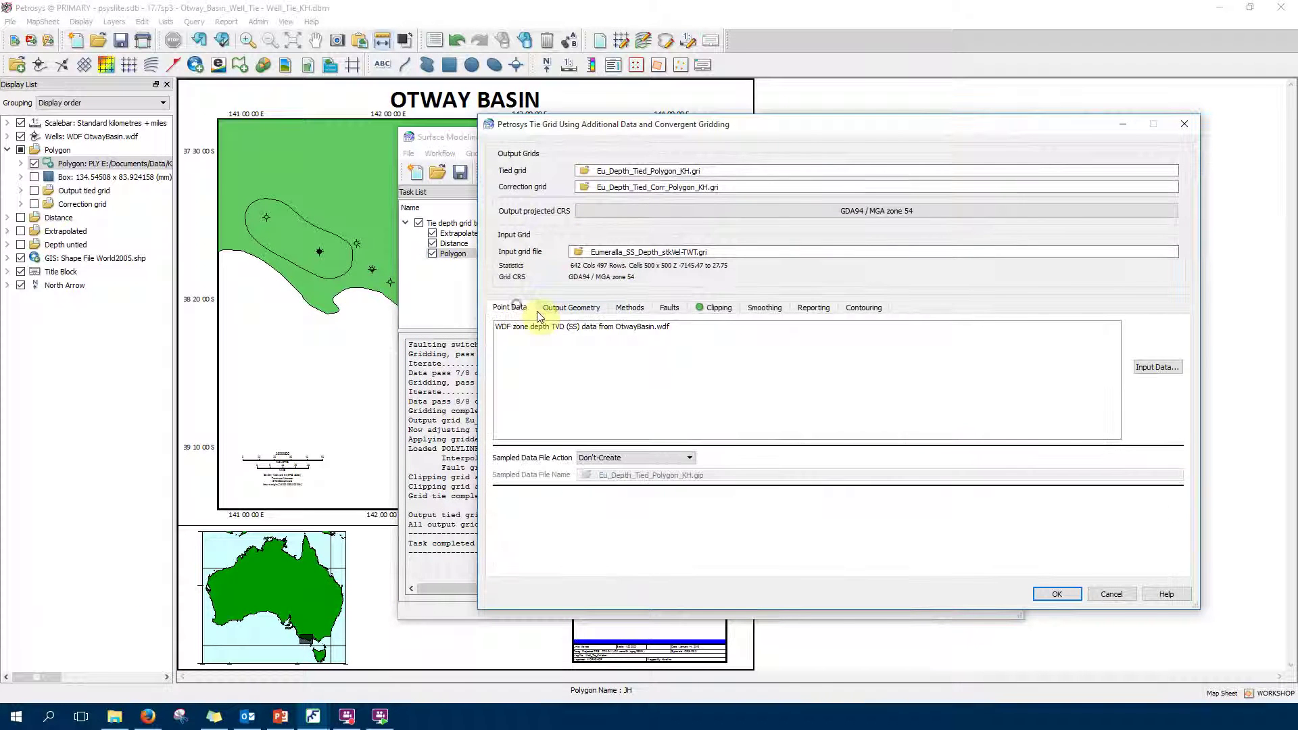
{"action": "left_click", "coordinate": [630, 309]}
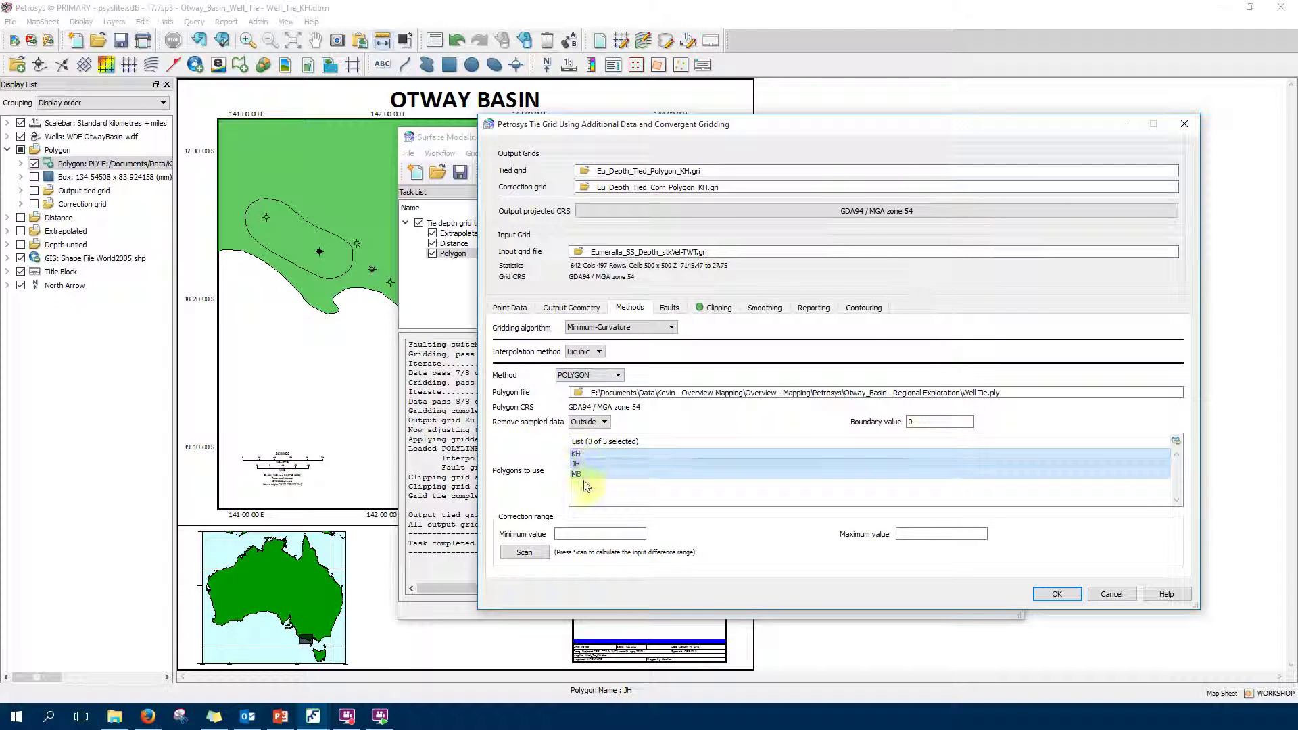
{"action": "left_click", "coordinate": [365, 301]}
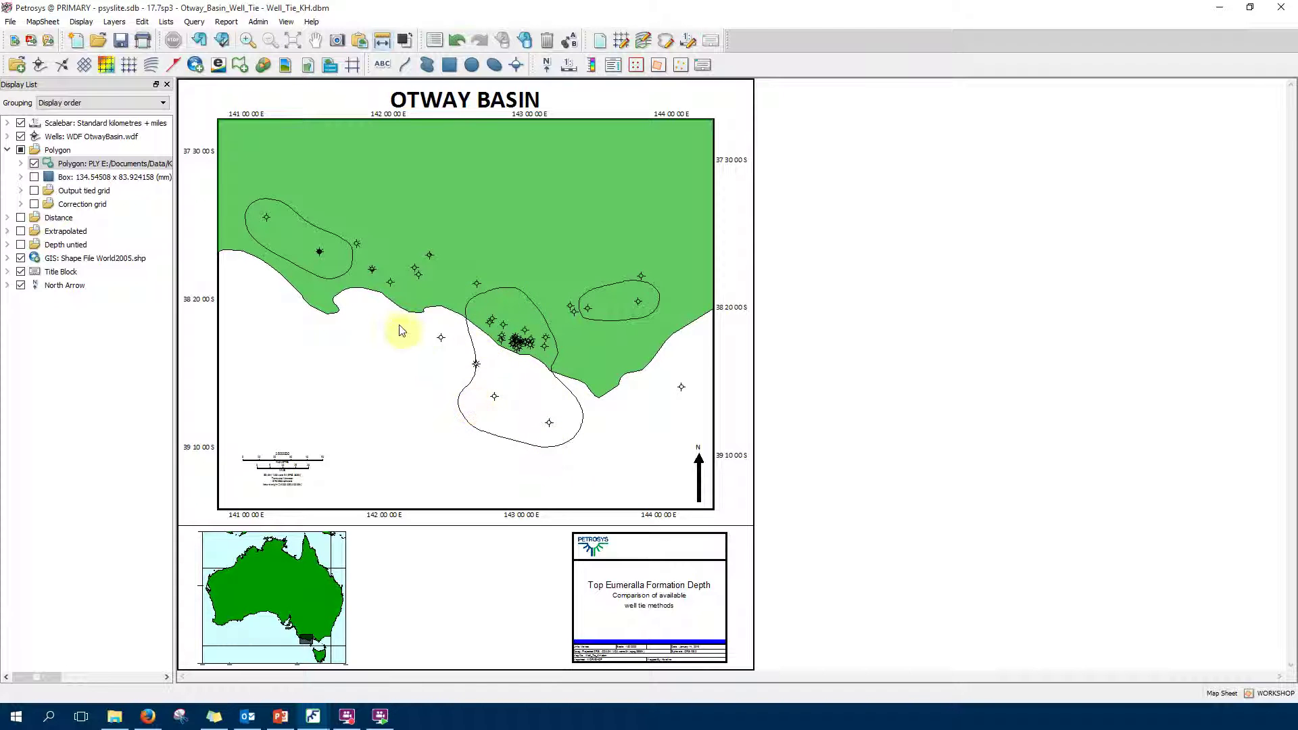
Compare the polygon and distance correction grids on the map, then display the polygon-tied output depth grid.
{"action": "left_click", "coordinate": [34, 205]}
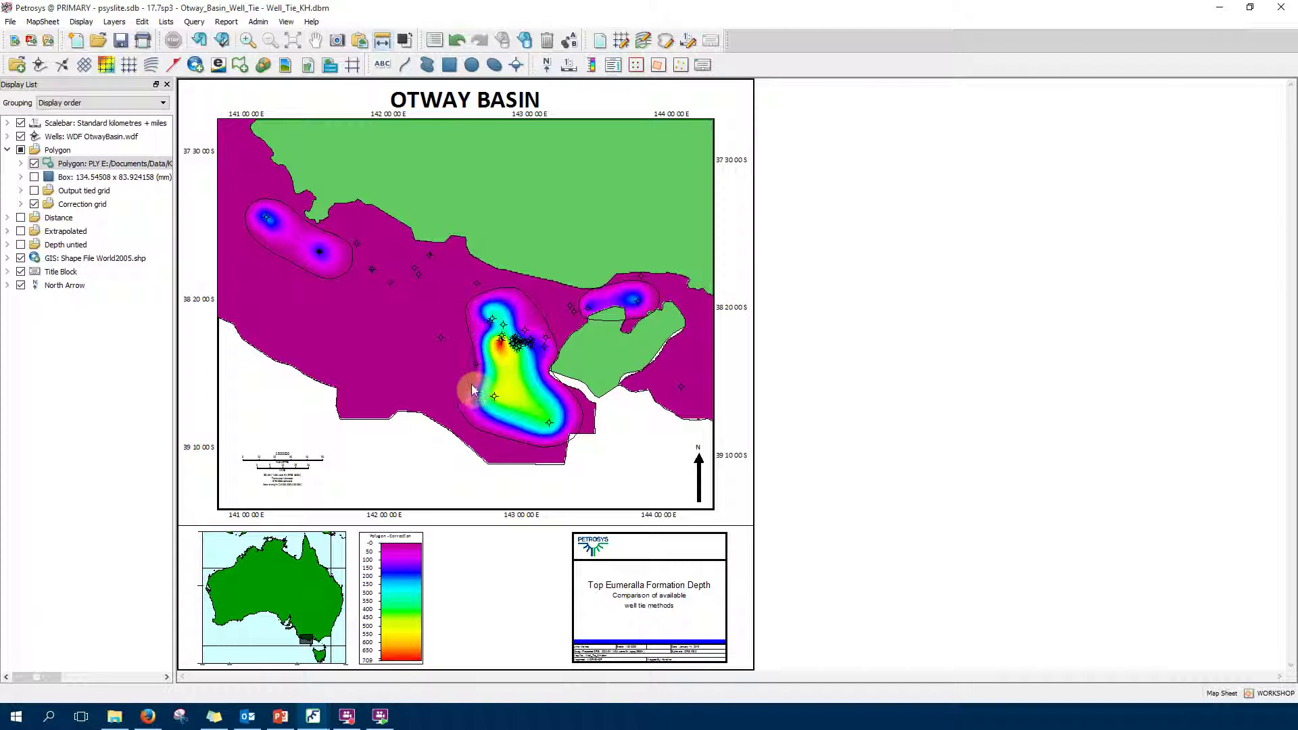
{"action": "left_click", "coordinate": [34, 203]}
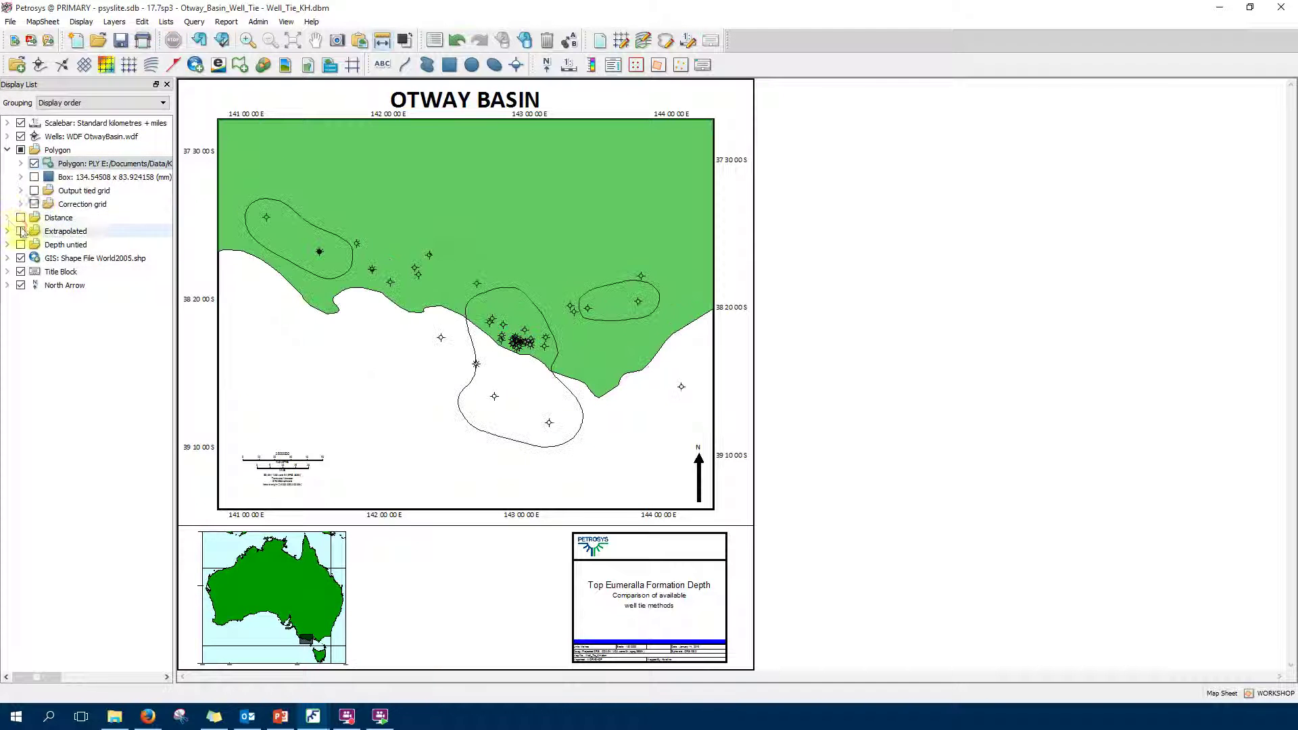
{"action": "left_click", "coordinate": [8, 216]}
{"action": "left_click", "coordinate": [34, 245]}
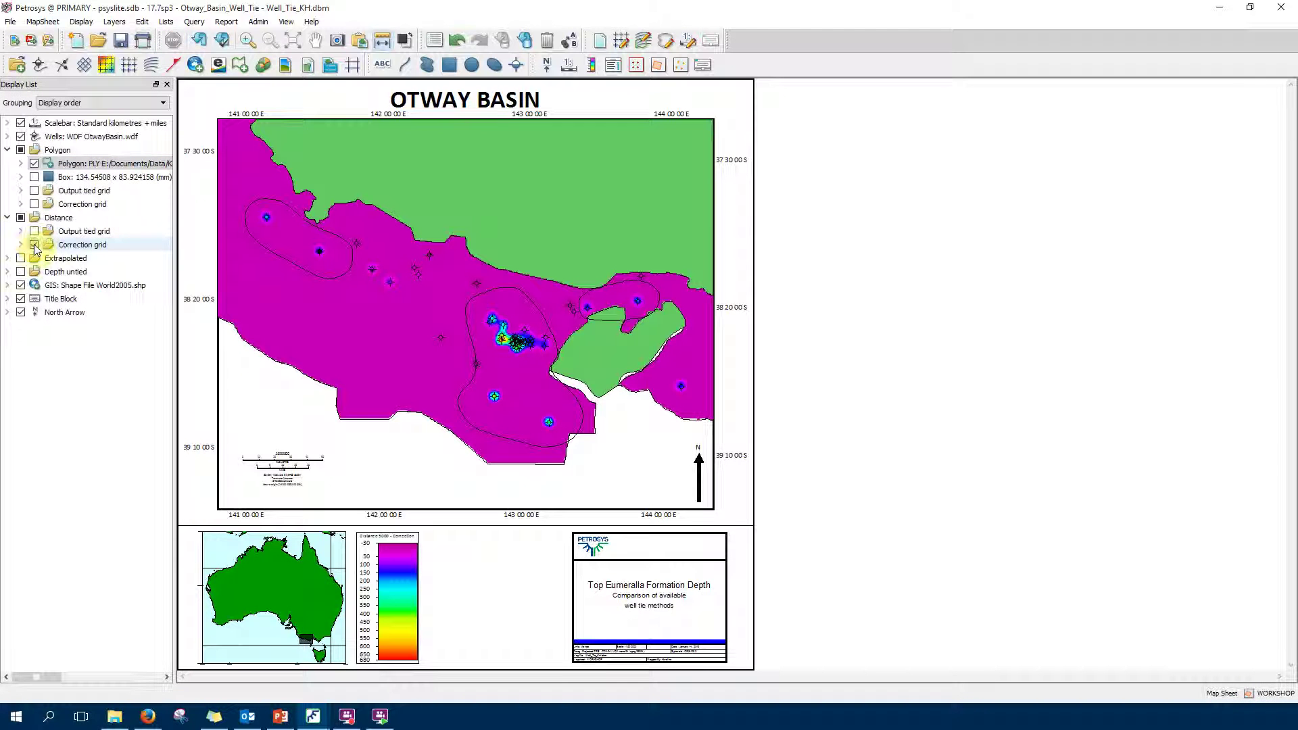
{"action": "left_click", "coordinate": [480, 389]}
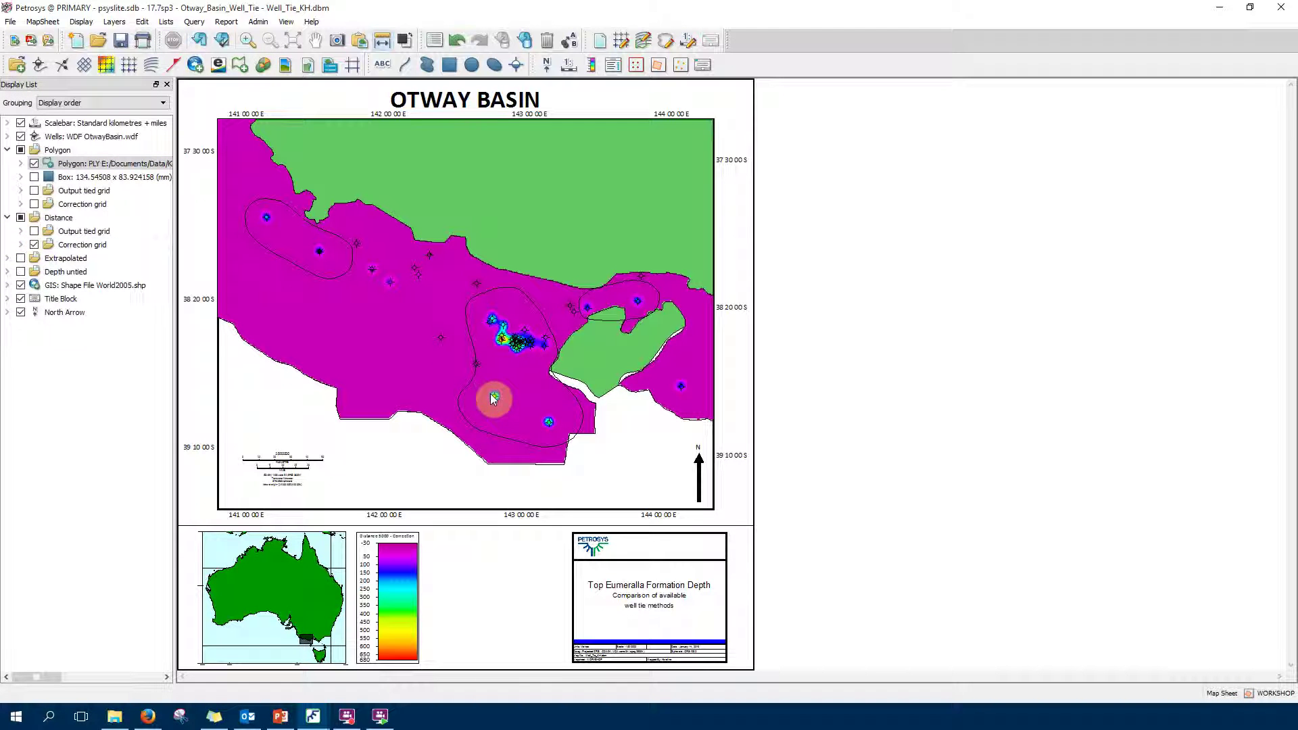
{"action": "left_click", "coordinate": [33, 244]}
{"action": "left_click", "coordinate": [34, 204]}
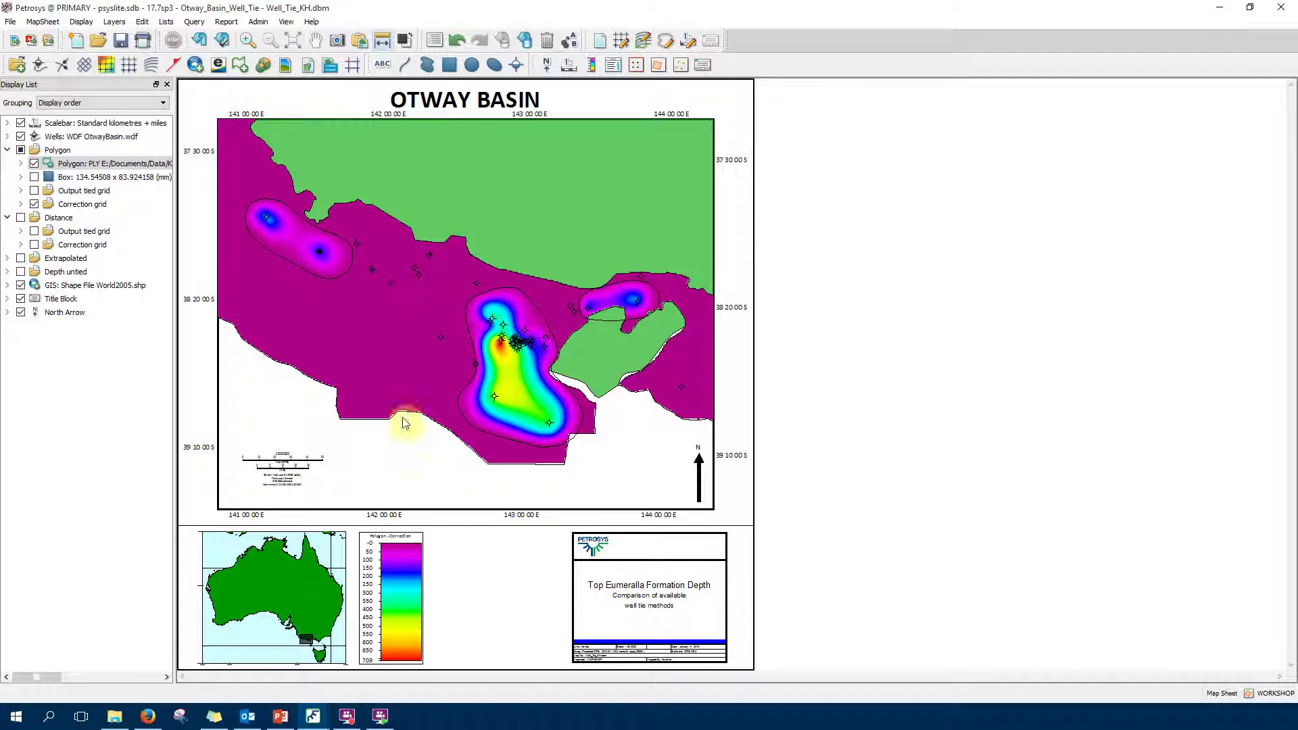
{"action": "left_click", "coordinate": [34, 203]}
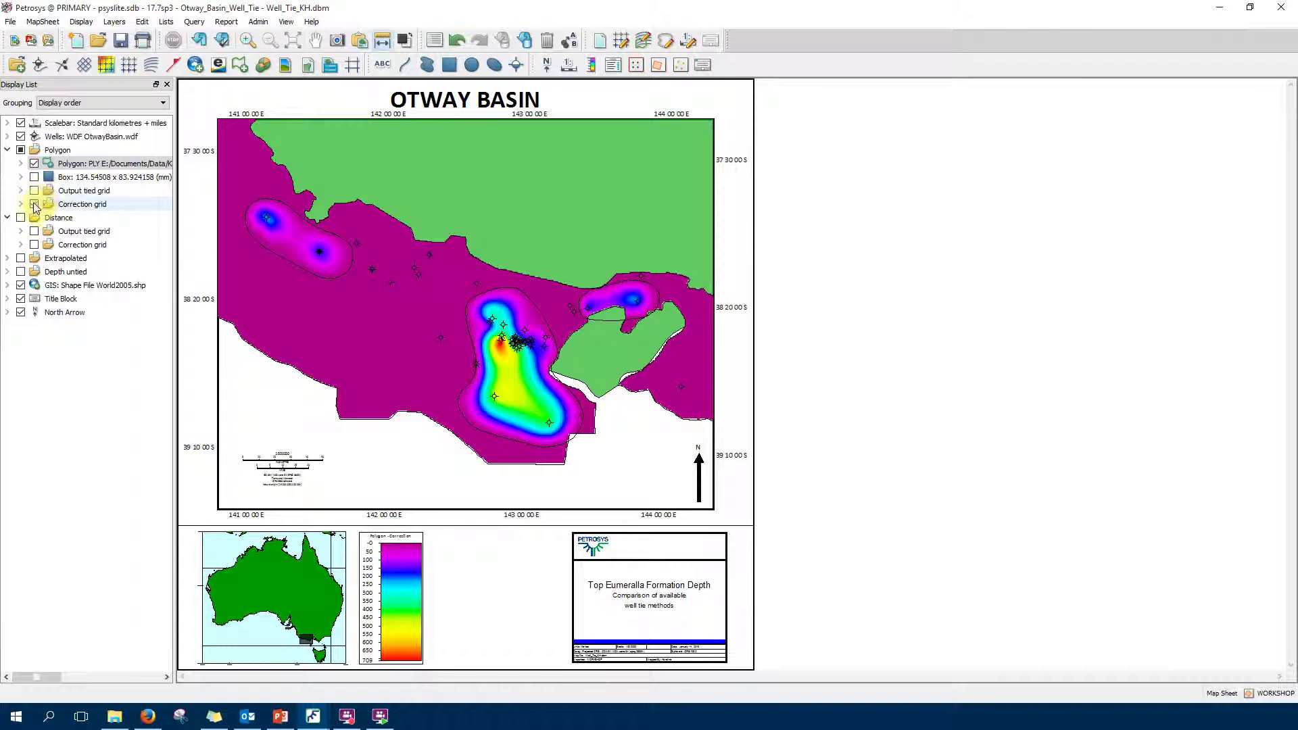
{"action": "left_click", "coordinate": [33, 191]}
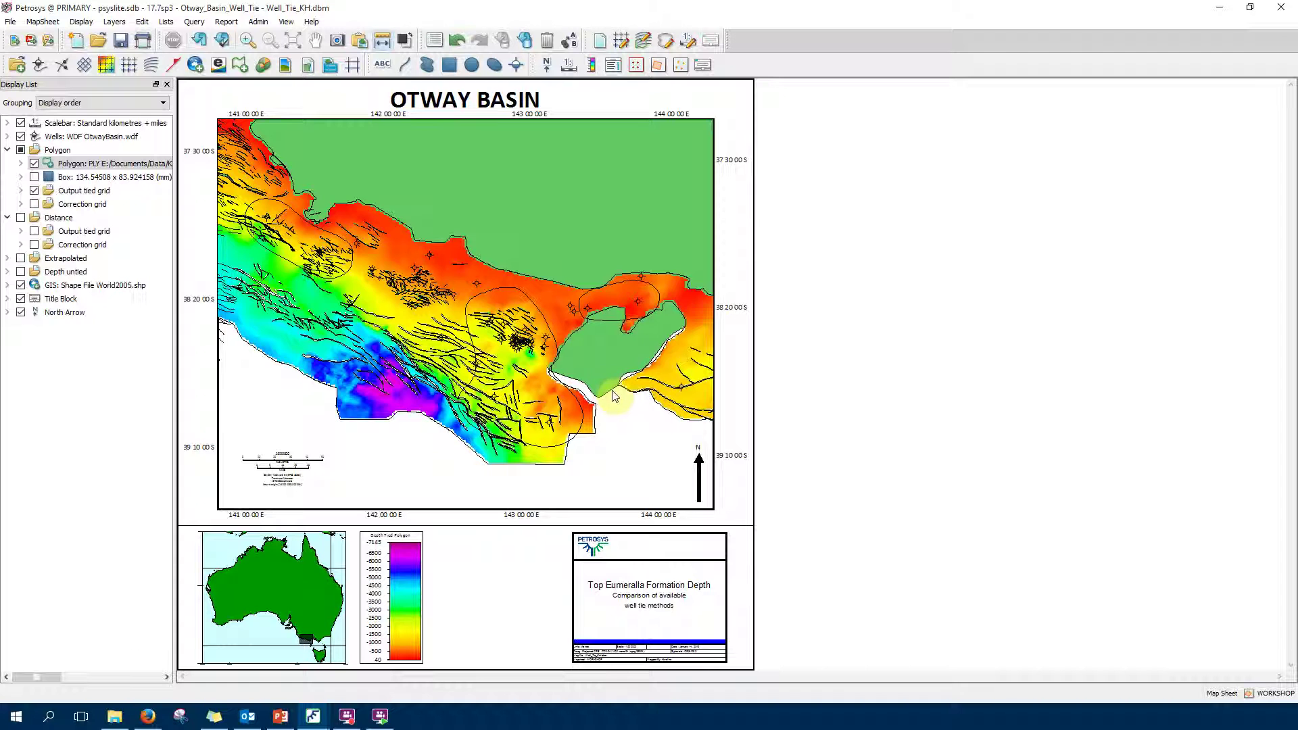
Bring up the PowerPoint deck's final 'Thank you for your attention!' slide.
{"action": "left_click", "coordinate": [323, 723]}
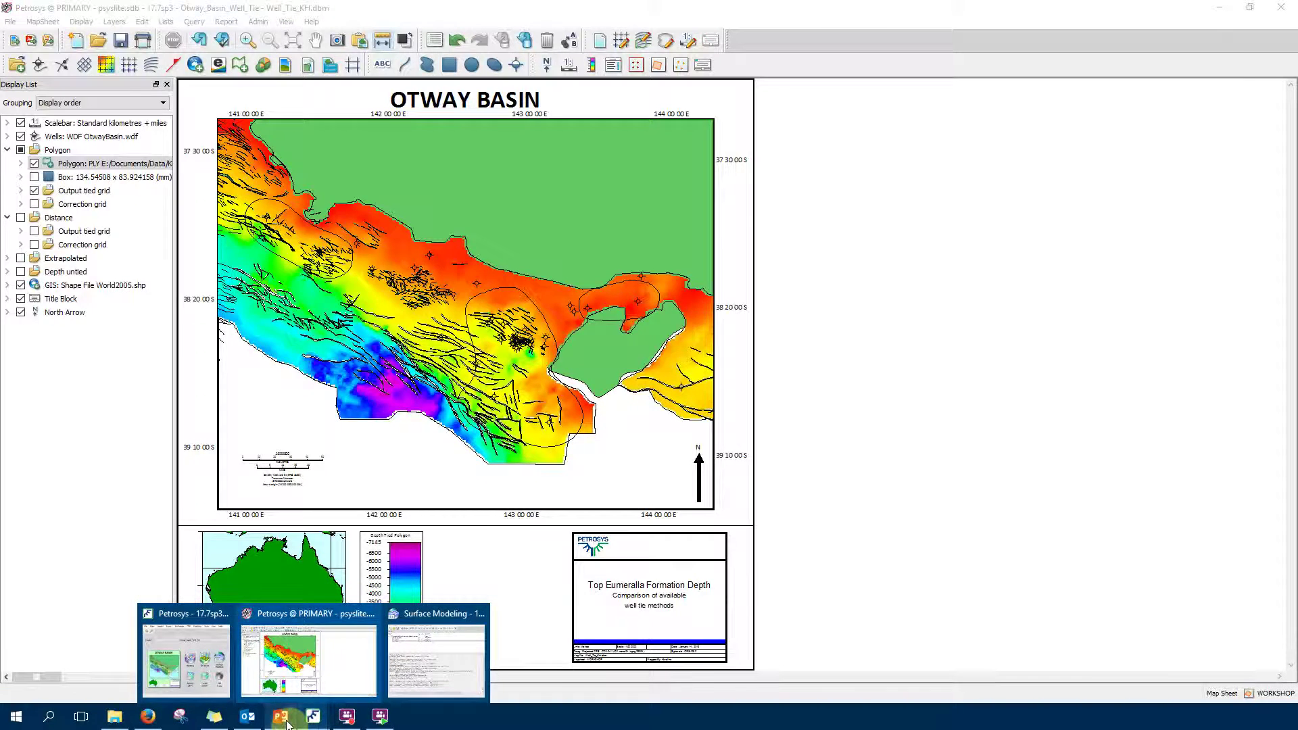
{"action": "left_click", "coordinate": [287, 723]}
{"action": "scroll", "coordinate": [103, 421], "scroll_direction": "up", "scroll_amount": 2}
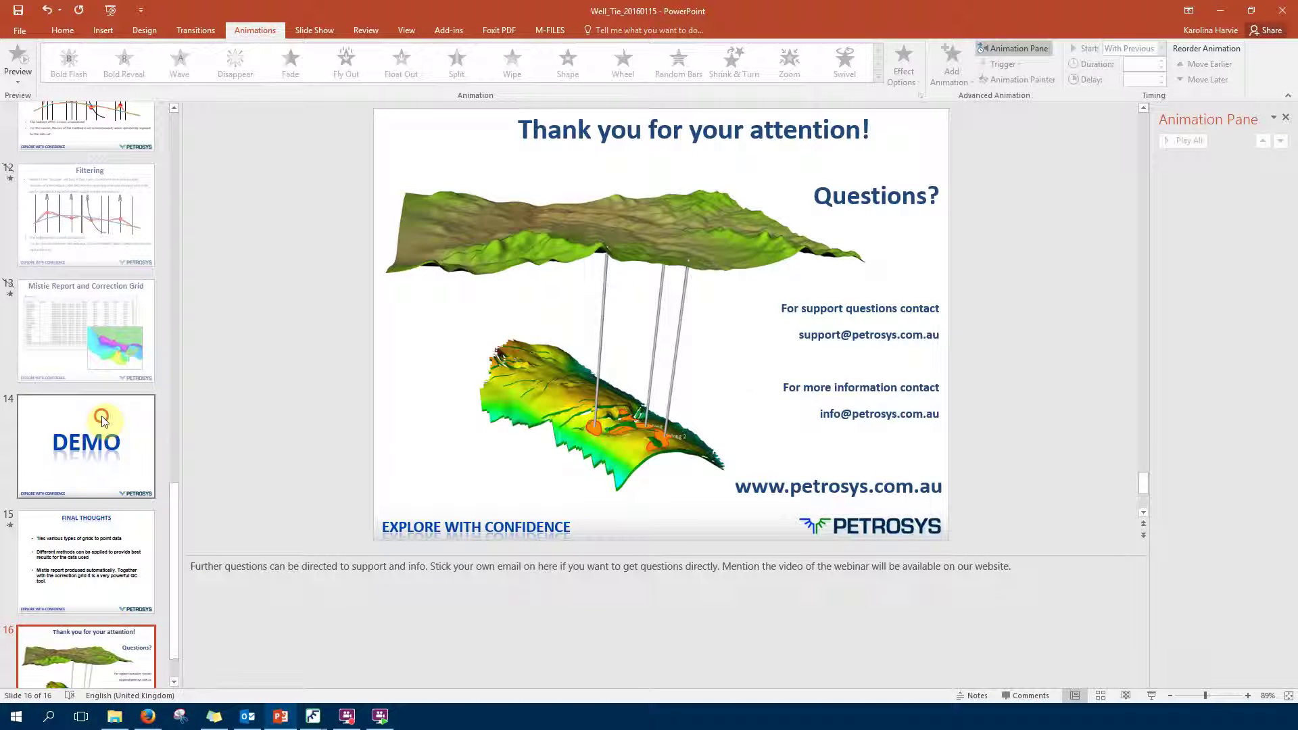